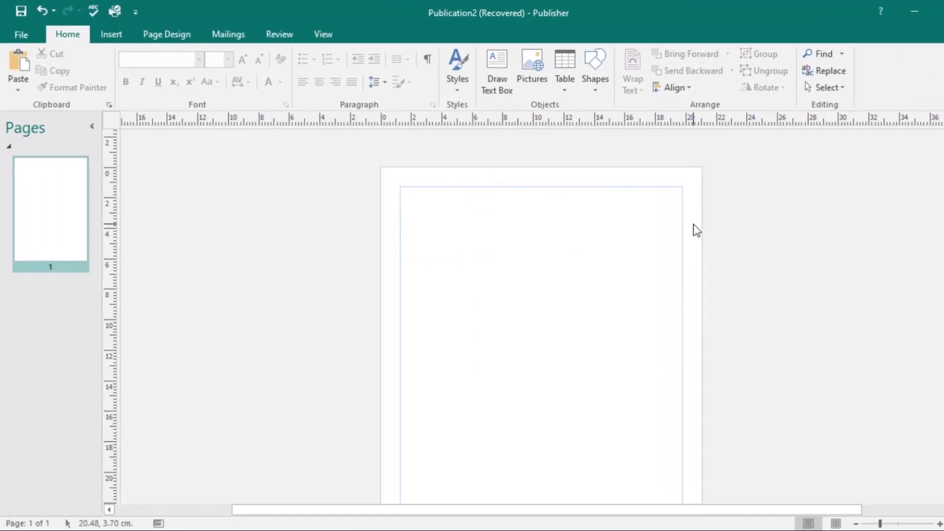
Draw a blue rectangle near the page's top-left and resize it into a wide rectangle.
left_click(123, 32)
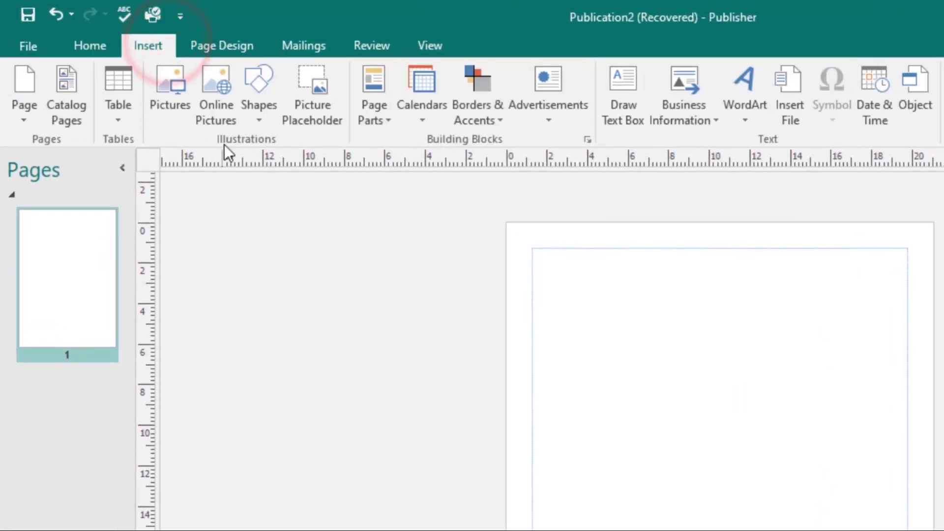
left_click(258, 112)
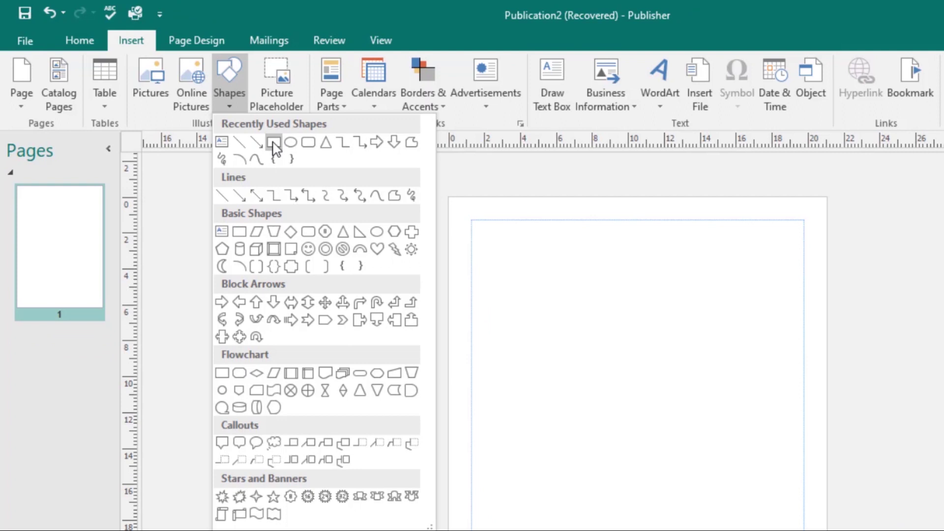
left_click(274, 142)
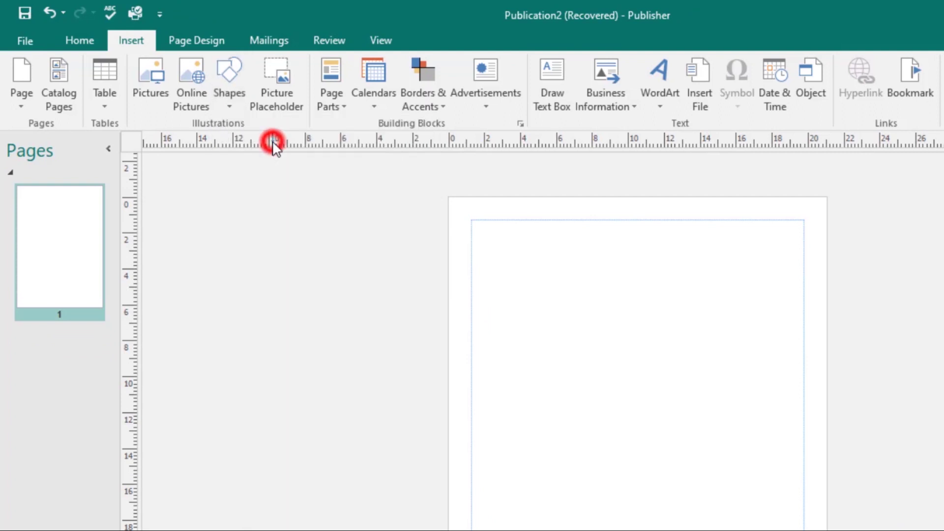
left_click_drag(484, 233, 661, 316)
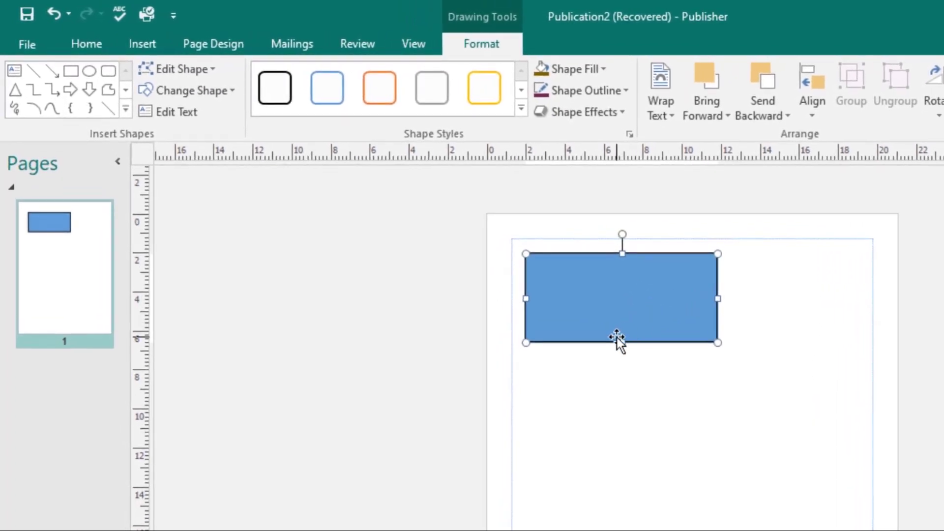
left_click_drag(620, 343, 629, 376)
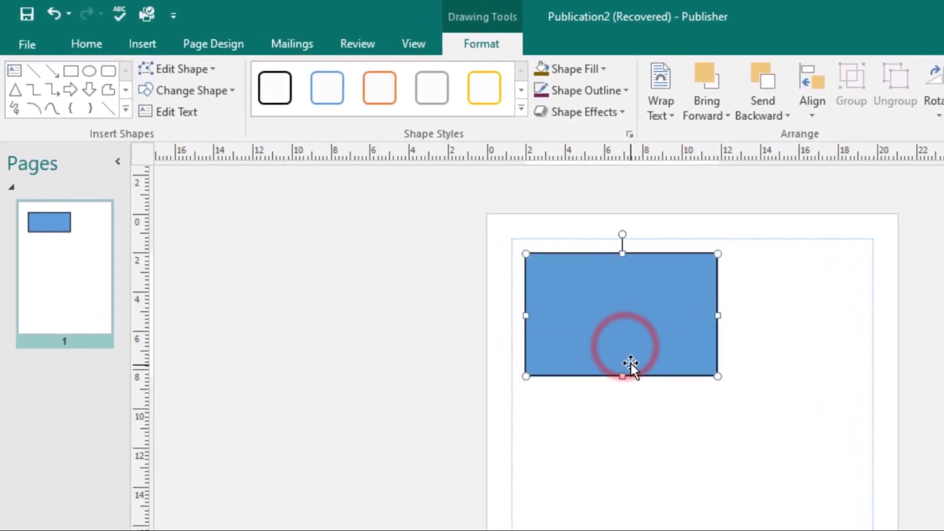
left_click_drag(718, 377, 734, 395)
left_click_drag(631, 396, 631, 352)
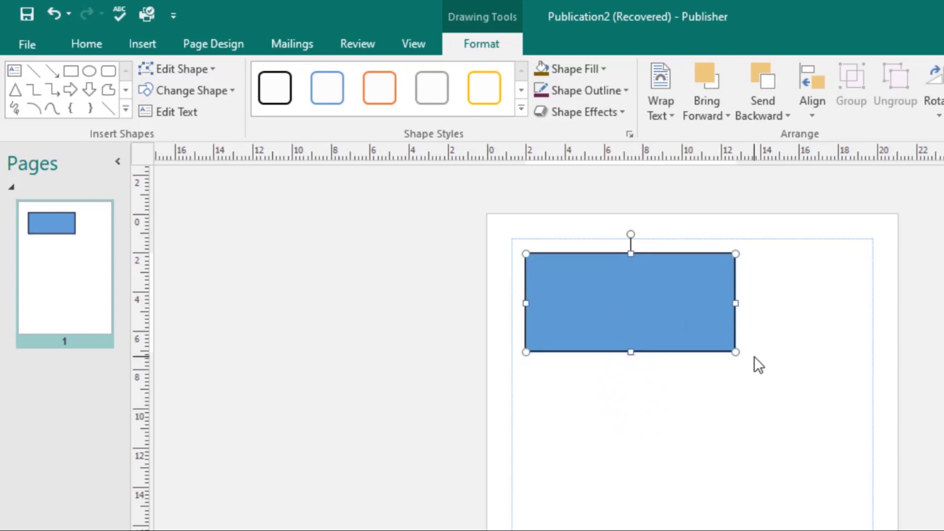
Try rotating the 10.74 × 5.03 cm rectangle, then snap it into the top-left margin corner.
left_click(613, 298)
left_click_drag(631, 233, 629, 258)
left_click_drag(659, 291, 763, 479)
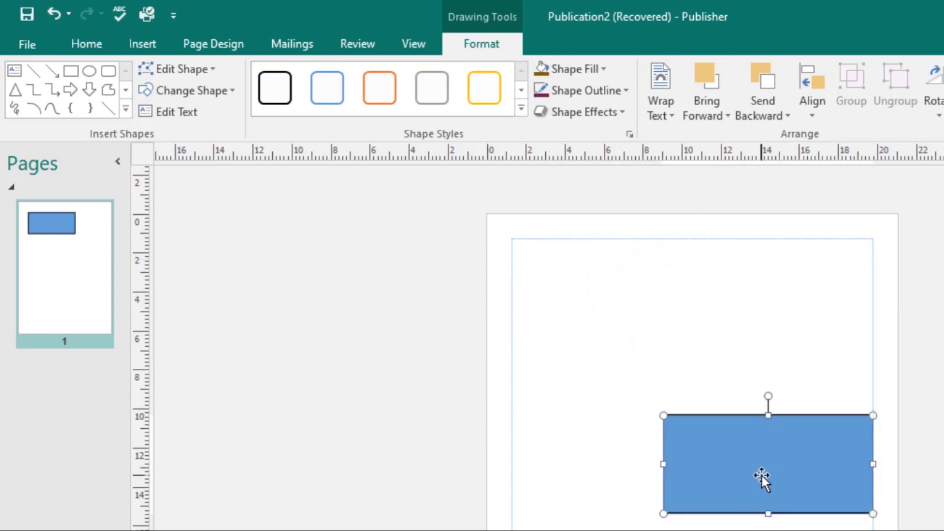
left_click_drag(713, 446, 764, 304)
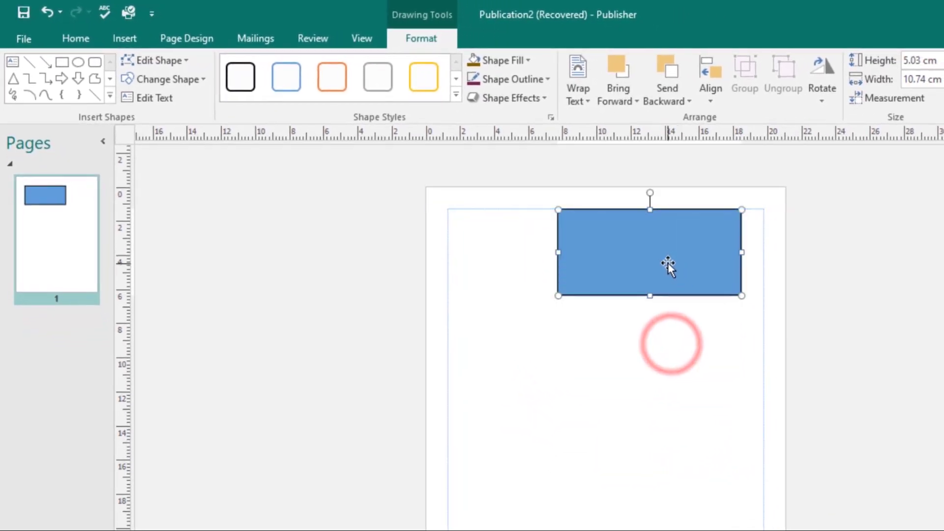
left_click_drag(667, 266, 557, 262)
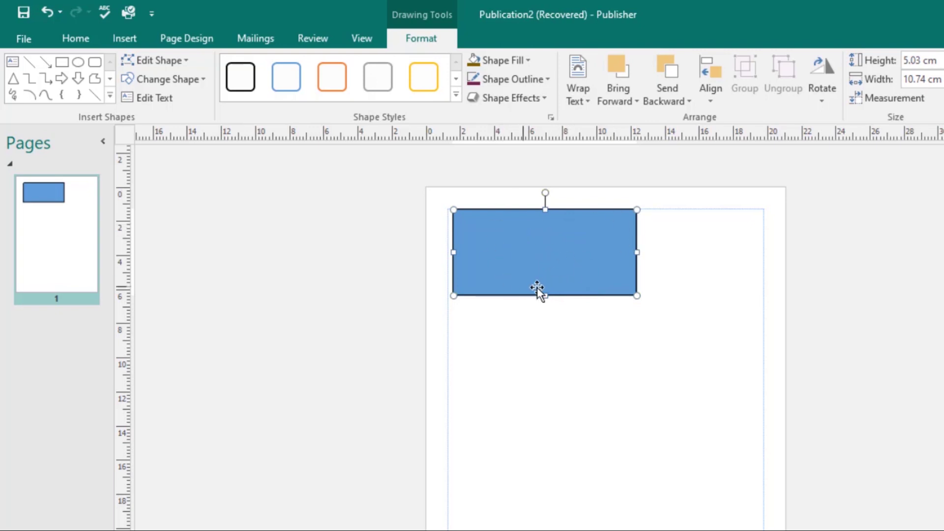
left_click(519, 247)
Change the rectangle into a Cross shape.
left_click(199, 80)
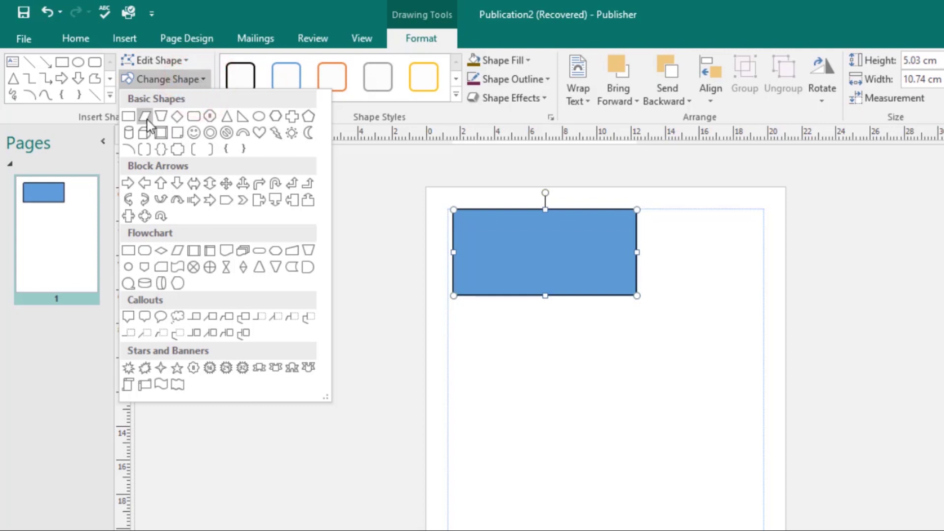
left_click(291, 123)
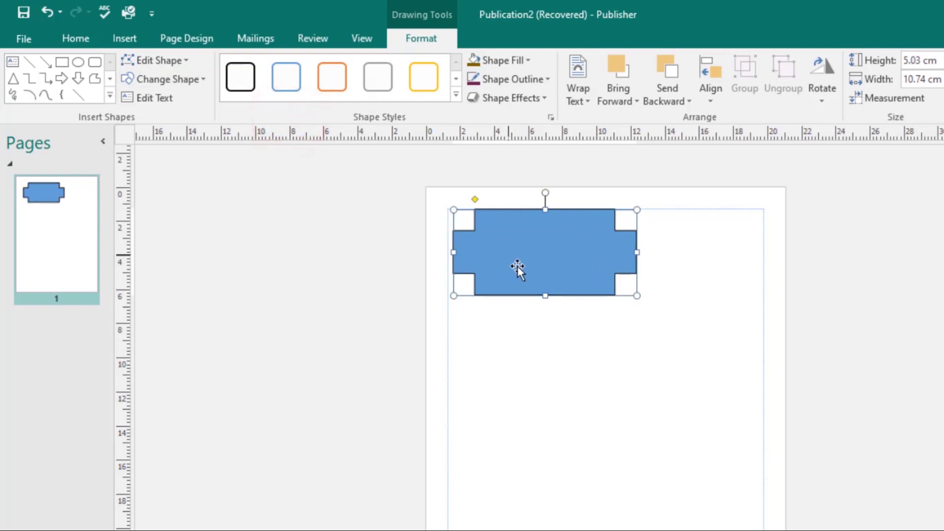
left_click(575, 335)
Shrink the cross to 8.44 × 4.81 cm and nudge it slightly down-right.
left_click(545, 241)
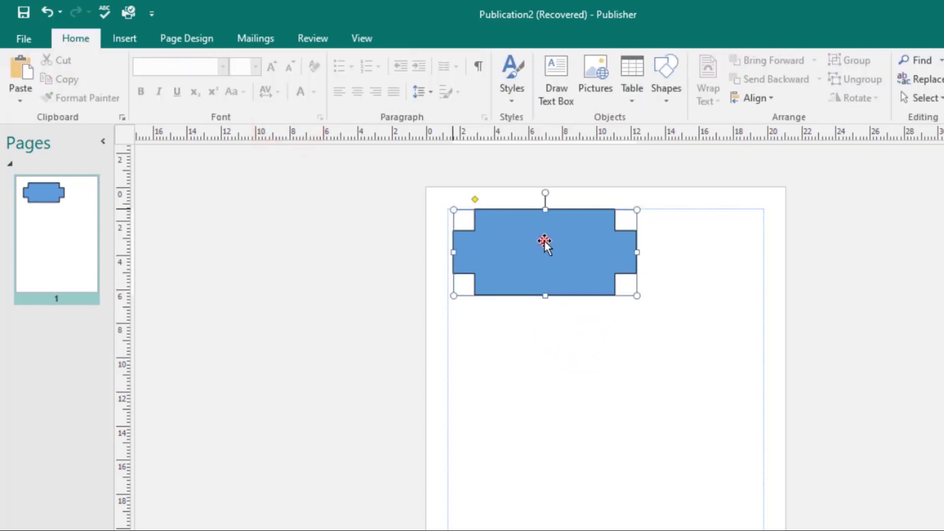
left_click_drag(636, 294, 598, 292)
left_click(520, 245)
left_click_drag(525, 255, 544, 288)
left_click(574, 359)
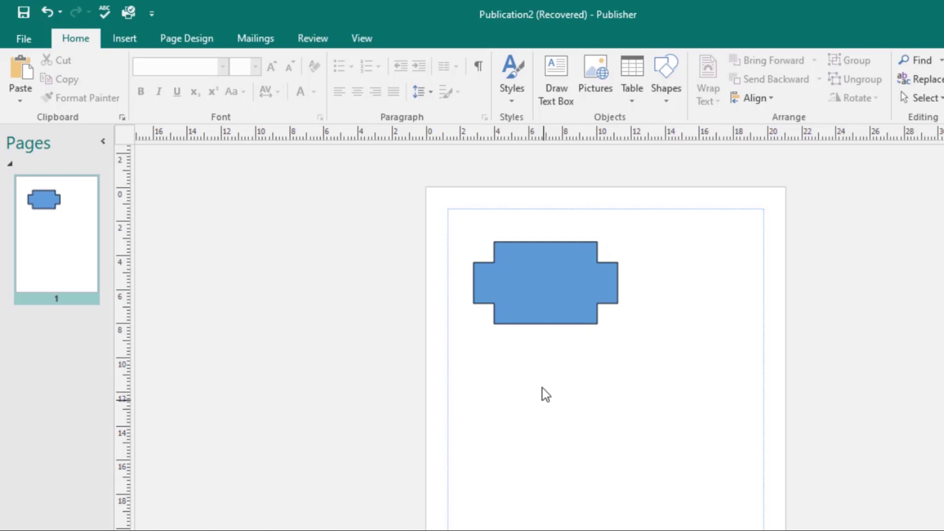
left_click(542, 285)
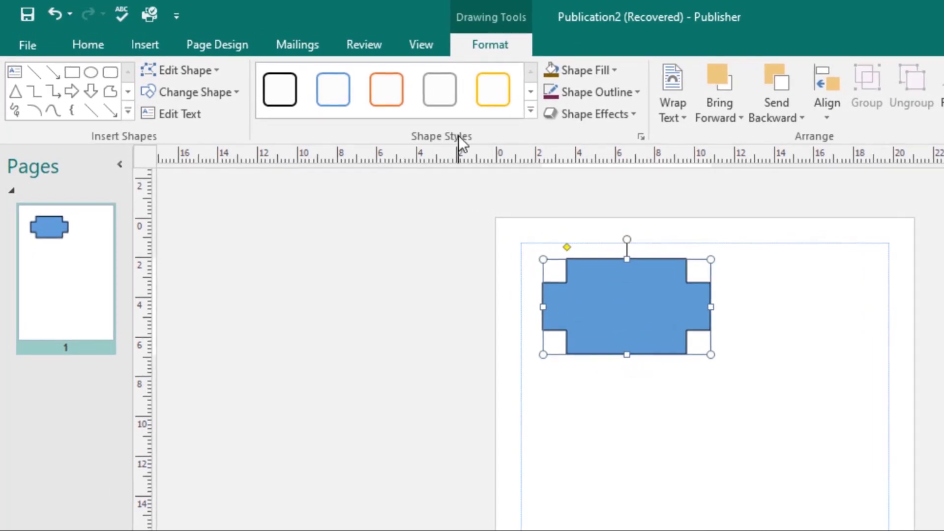
Apply the grey gradient shape style to the cross plaque.
left_click(531, 111)
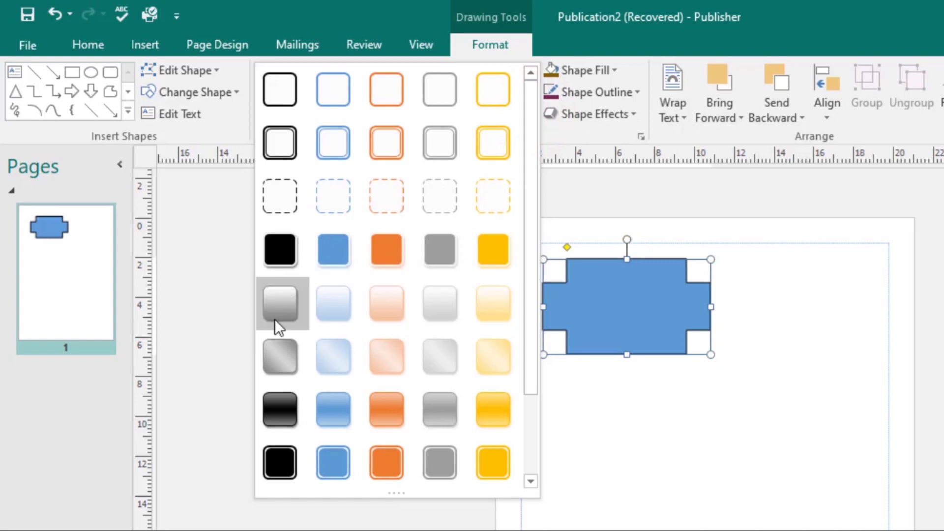
left_click(277, 349)
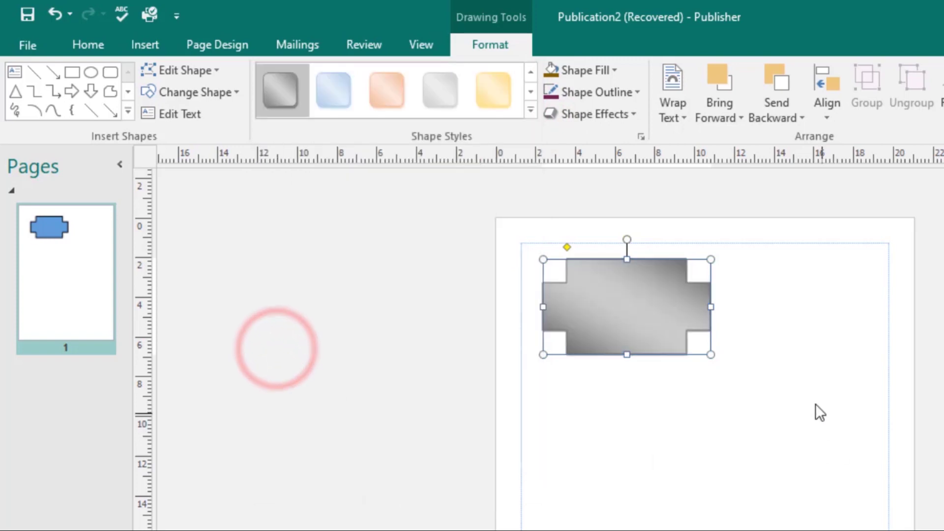
left_click(646, 498)
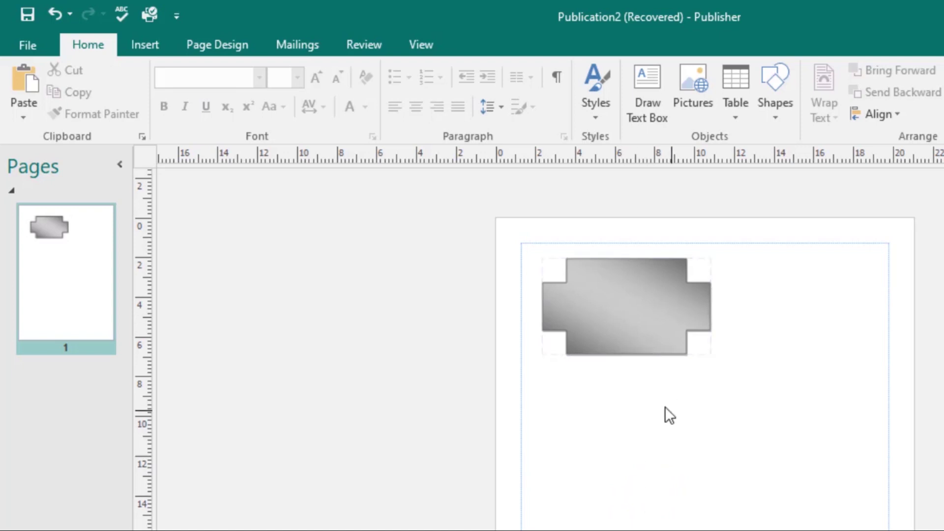
left_click(614, 316)
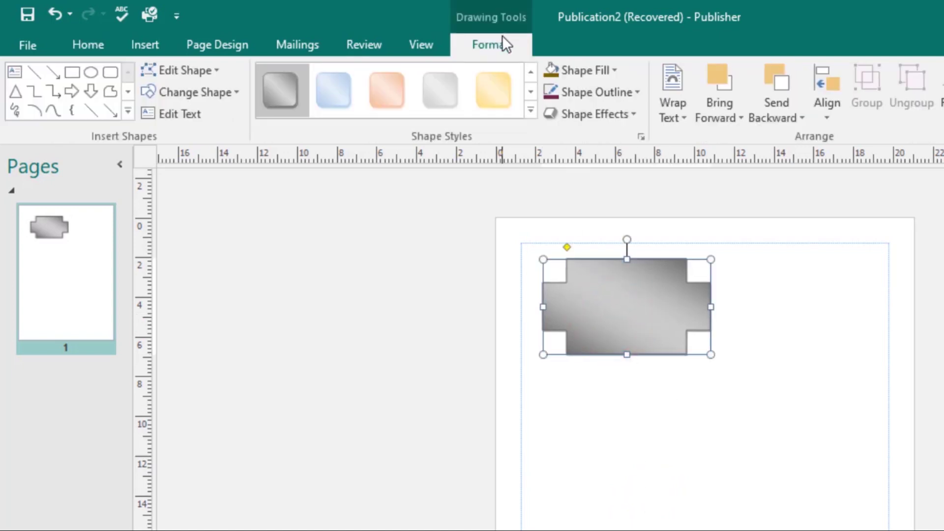
Fill the plaque with the solid dark gold scheme colour.
left_click(615, 70)
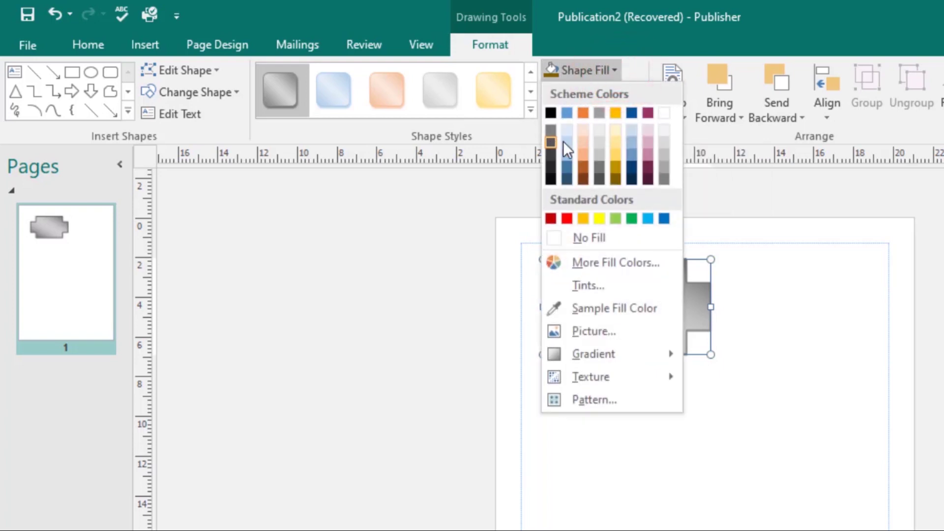
left_click(616, 179)
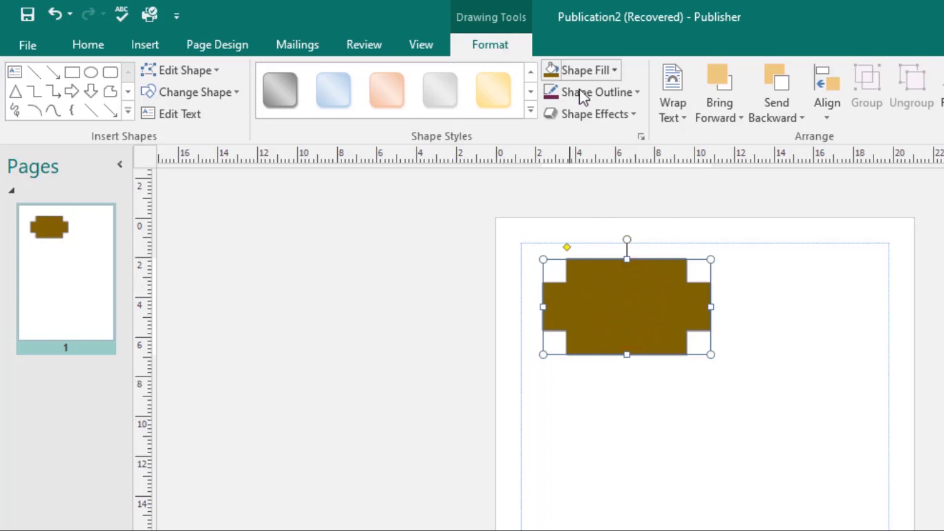
left_click(636, 93)
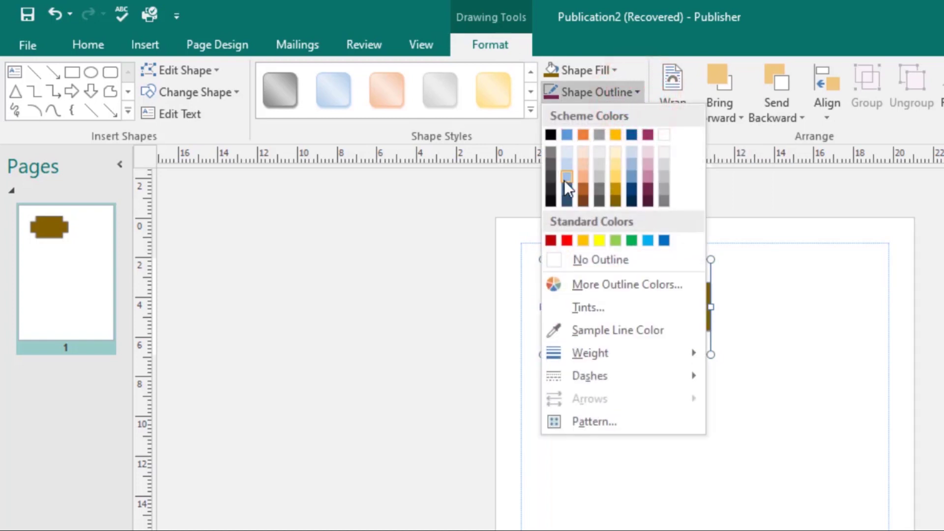
Give the brown plaque a dark blue outline with a 6 pt weight.
left_click(630, 202)
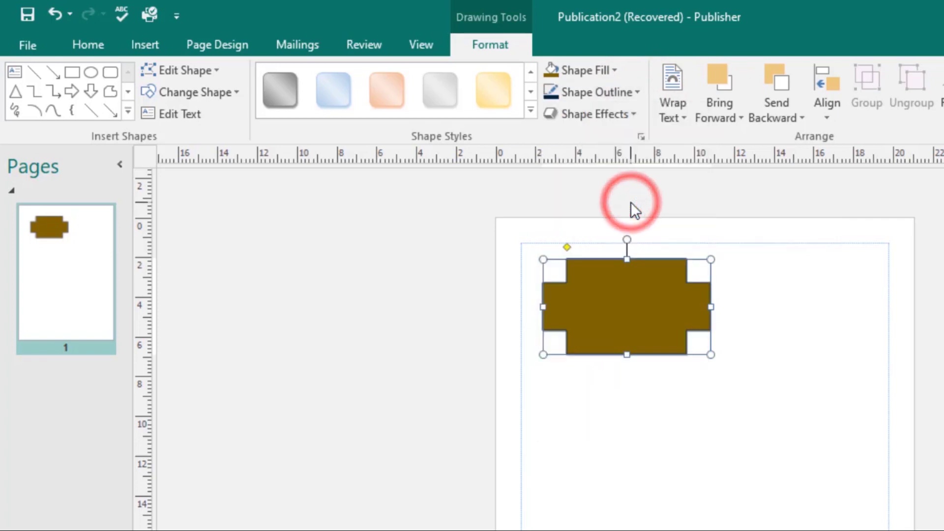
left_click(633, 96)
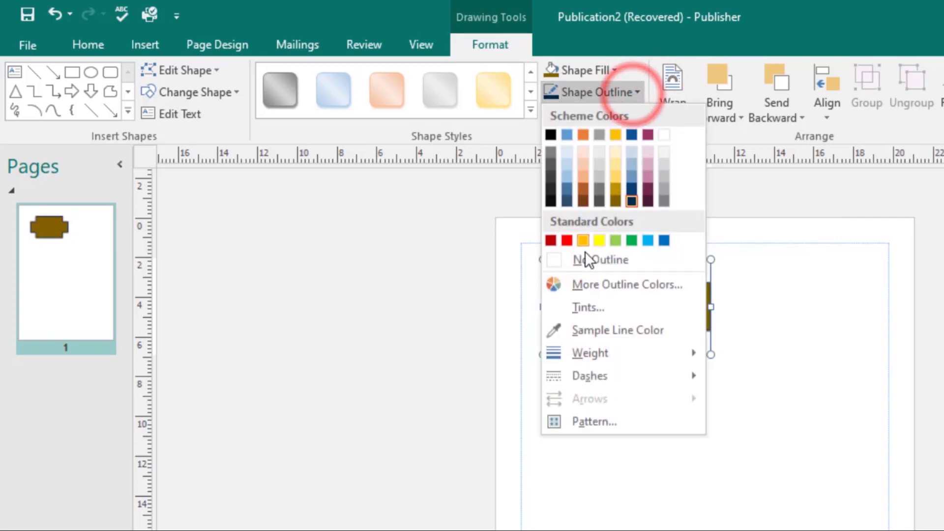
mouse_move(686, 354)
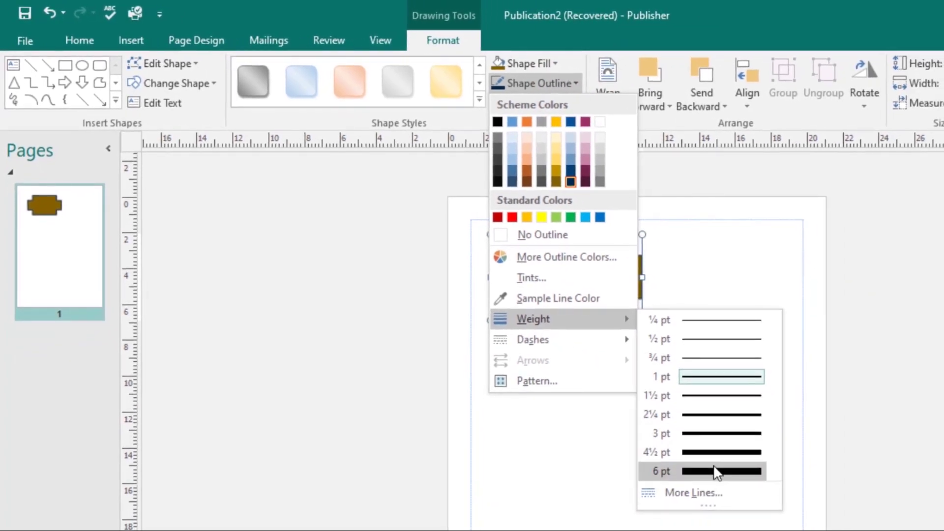
left_click(714, 471)
left_click(708, 404)
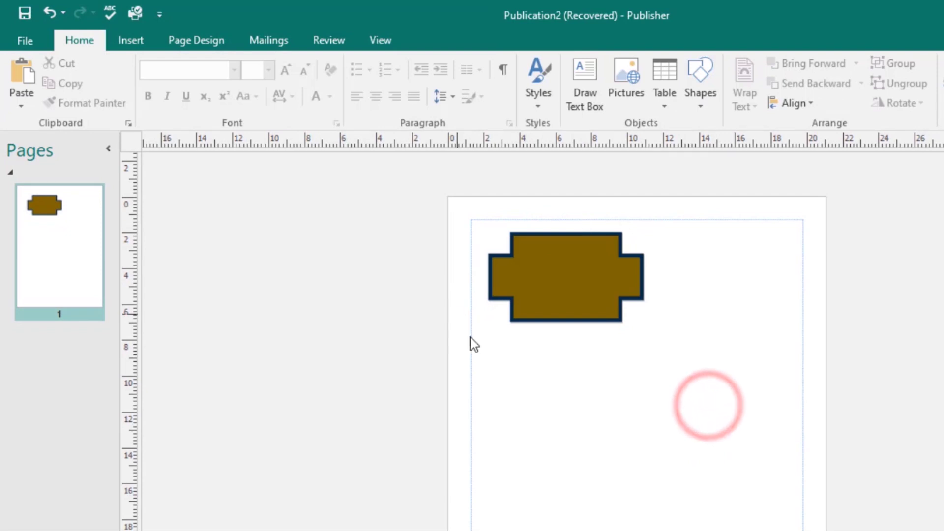
left_click(509, 291)
left_click(592, 400)
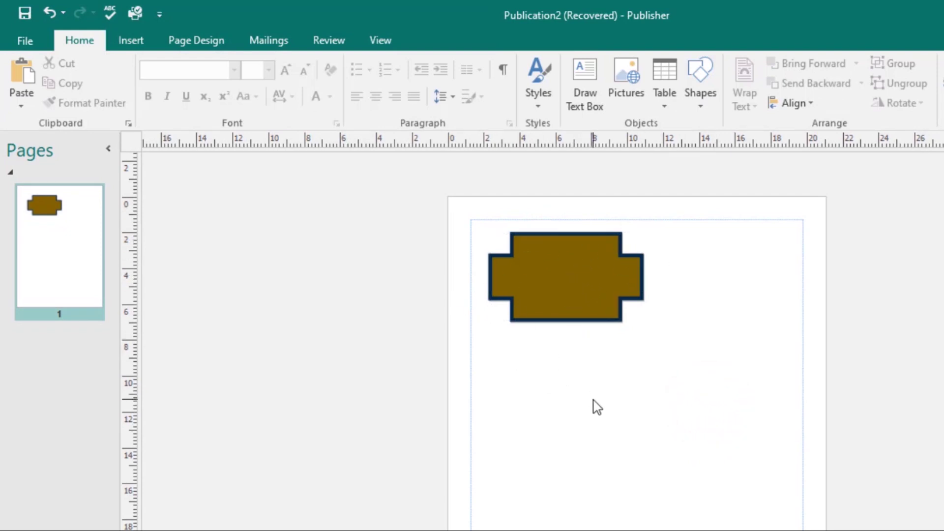
left_click(570, 274)
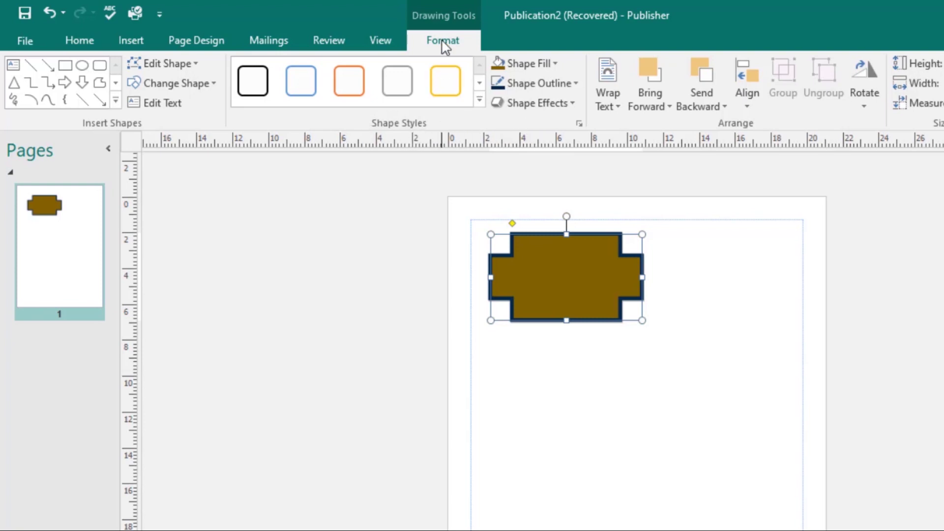
Add a perspective shadow and a blue glow to the plaque.
left_click(570, 107)
mouse_move(507, 140)
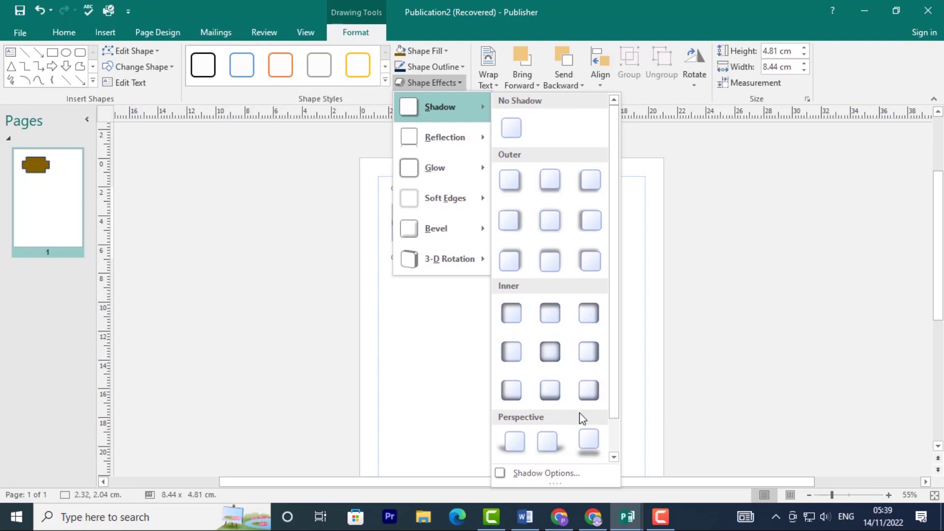
left_click(583, 434)
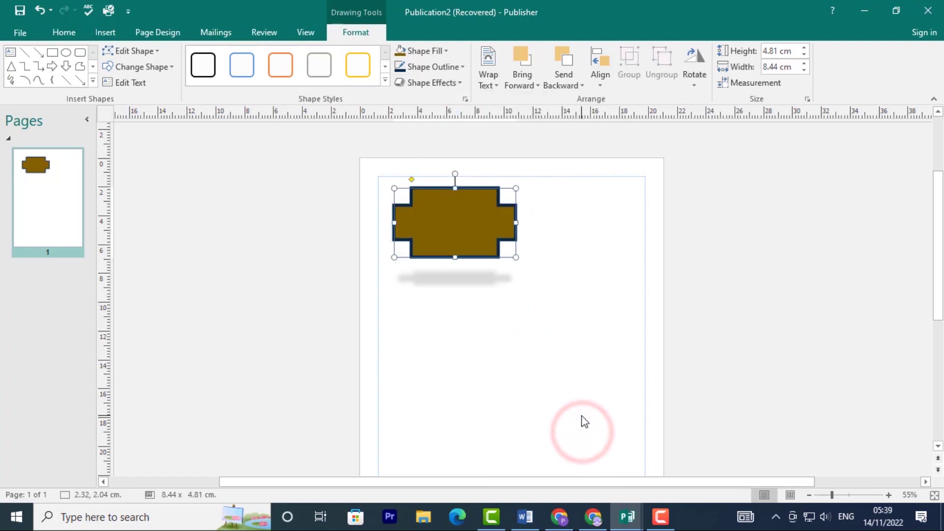
left_click(457, 83)
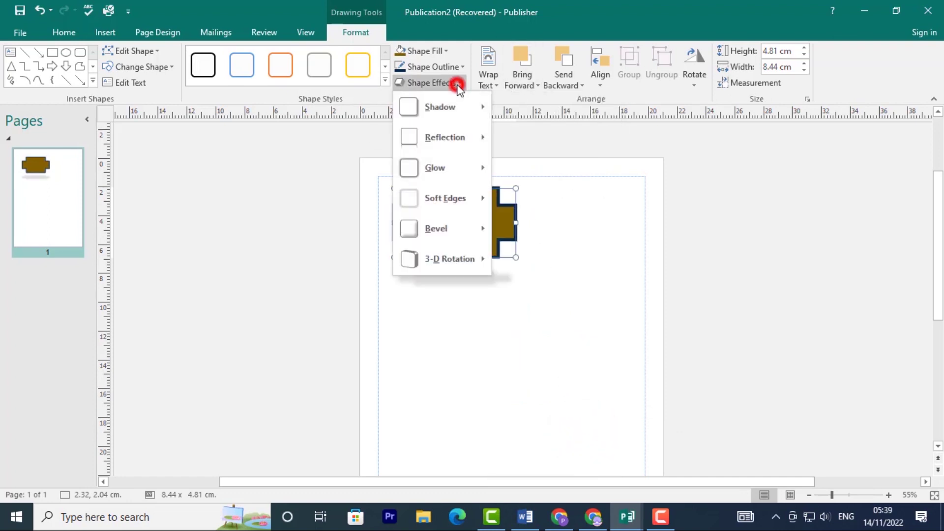
mouse_move(451, 172)
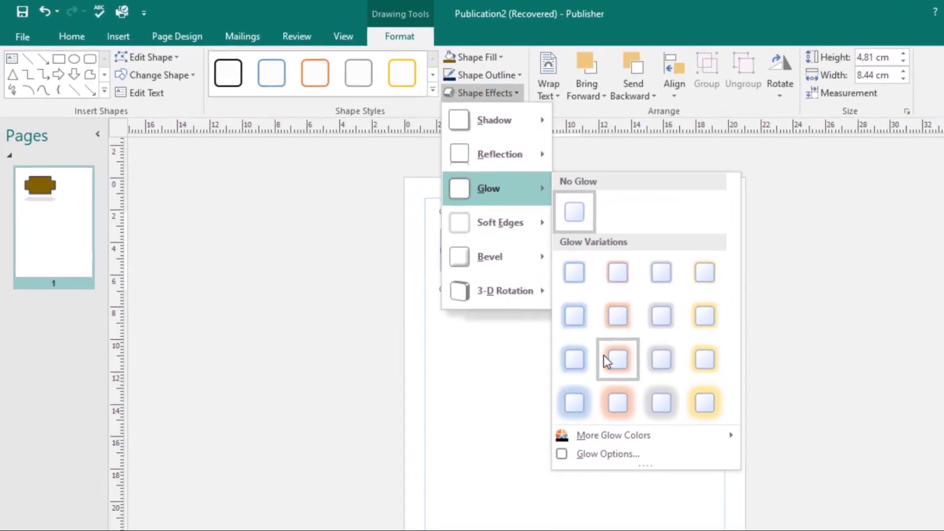
left_click(585, 402)
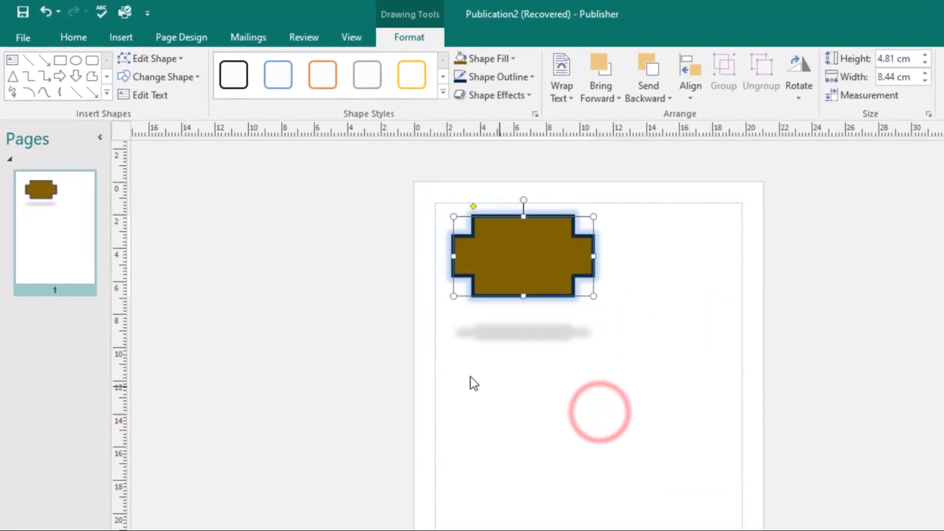
Apply the first bevel preset to the plaque.
left_click(526, 95)
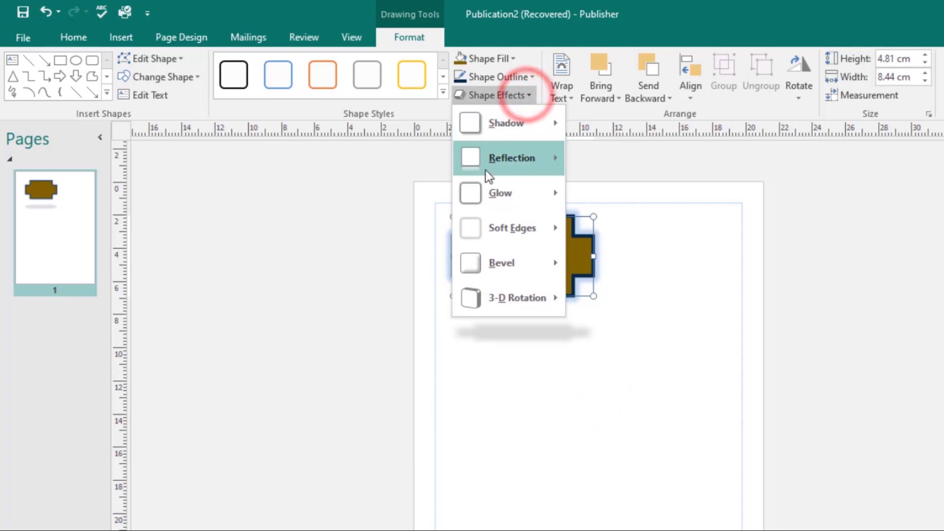
mouse_move(554, 267)
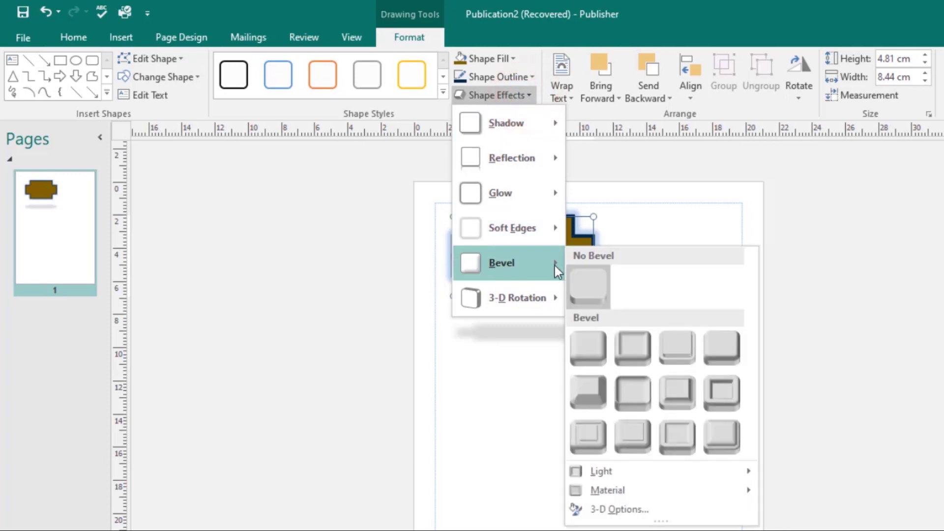
left_click(579, 346)
left_click(597, 347)
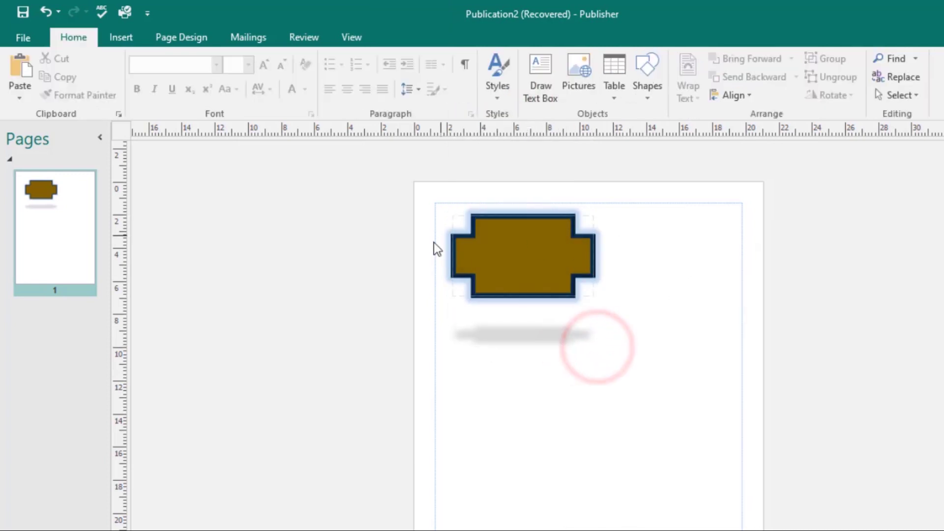
left_click(544, 254)
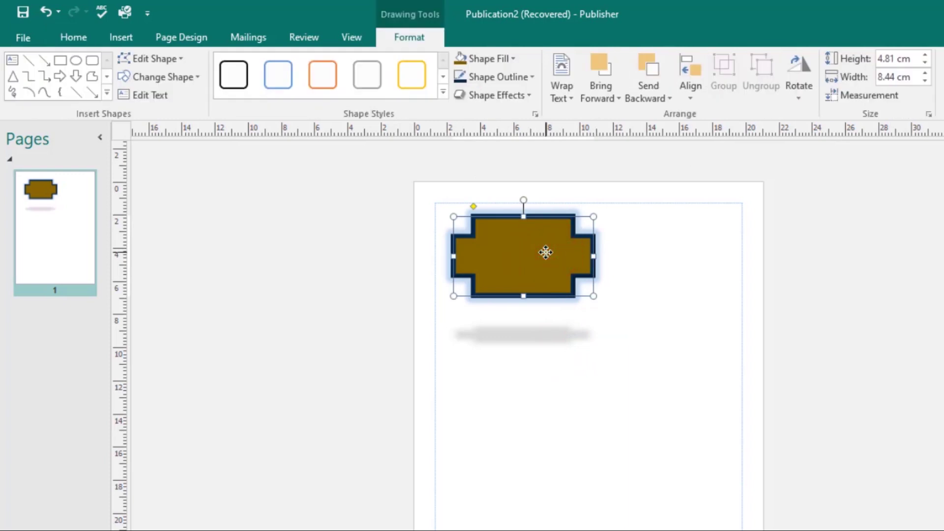
Move the brown plaque left into the top-left margin corner.
left_click_drag(544, 253, 527, 252)
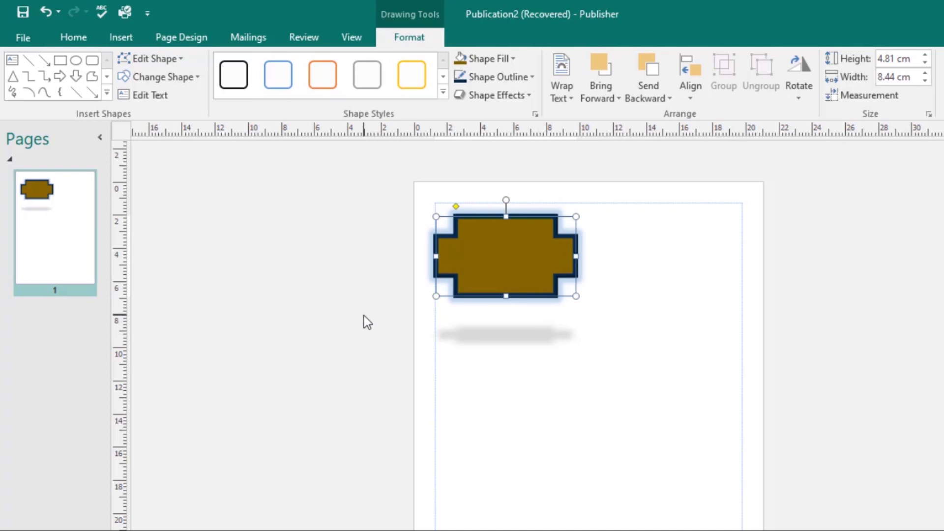
left_click(125, 32)
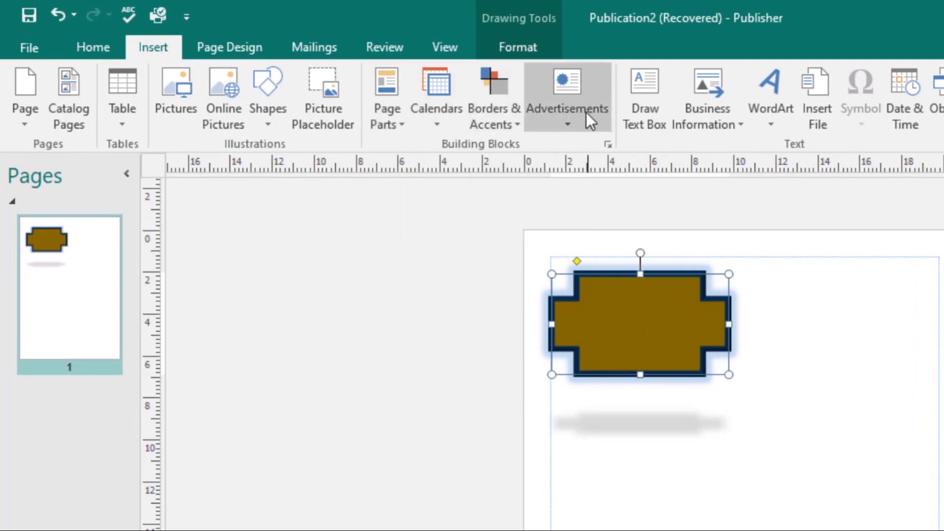
Insert the rounded pull quote from Page Parts below-right of the plaque.
left_click(400, 125)
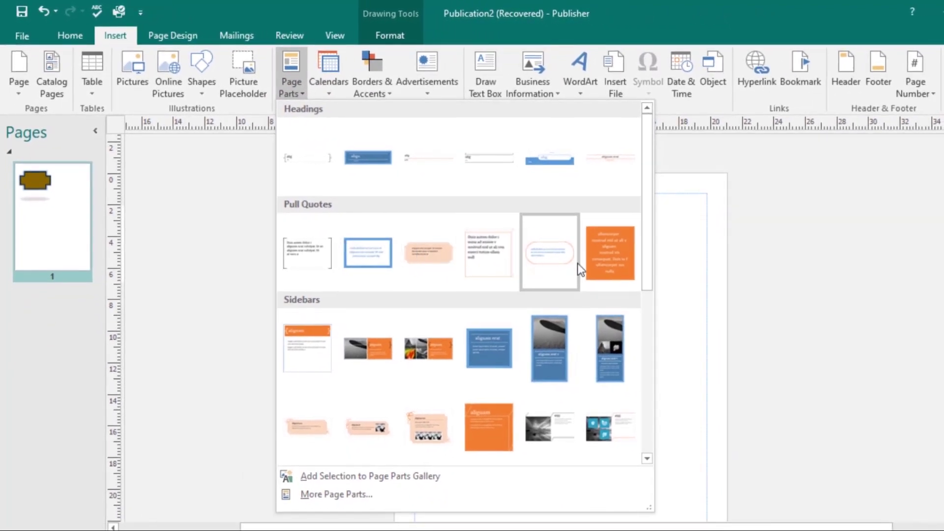
left_click(559, 258)
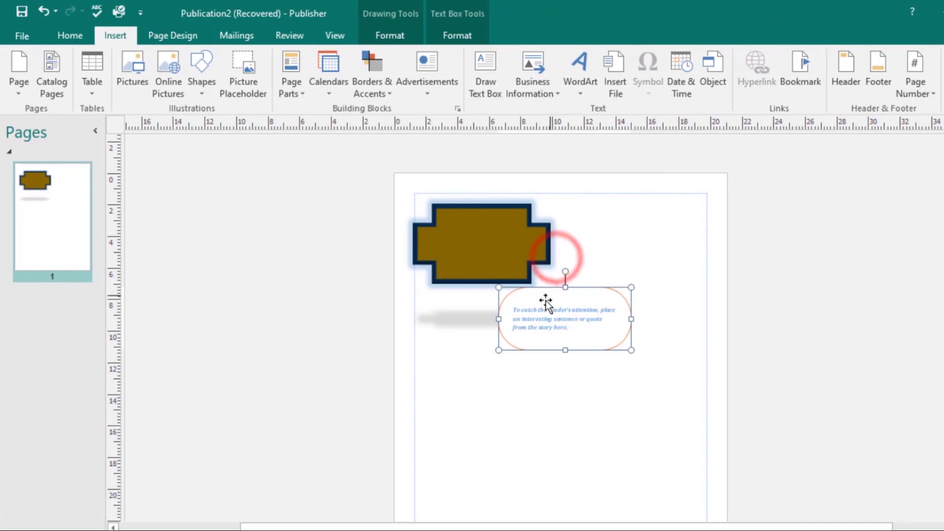
left_click(453, 422)
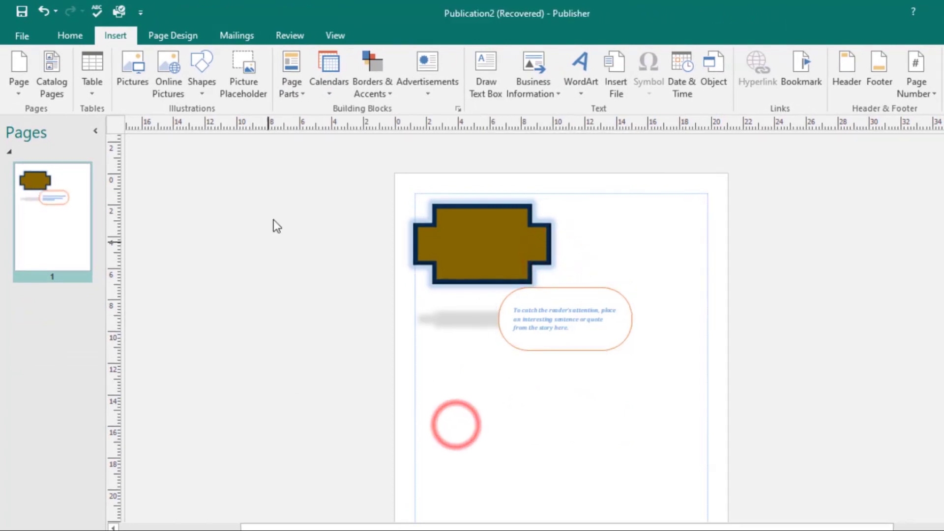
left_click(365, 110)
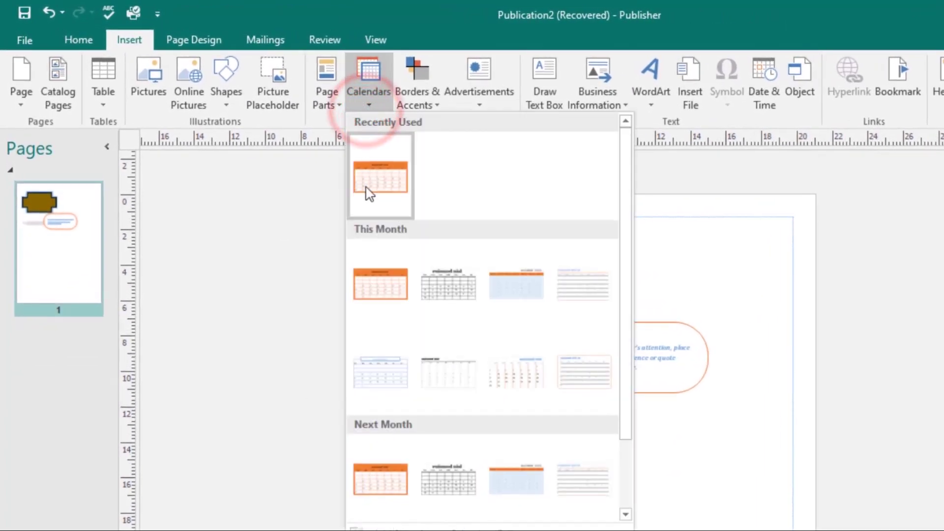
Insert the November 2022 calendar and shrink it, undoing stray row-height changes.
left_click(449, 295)
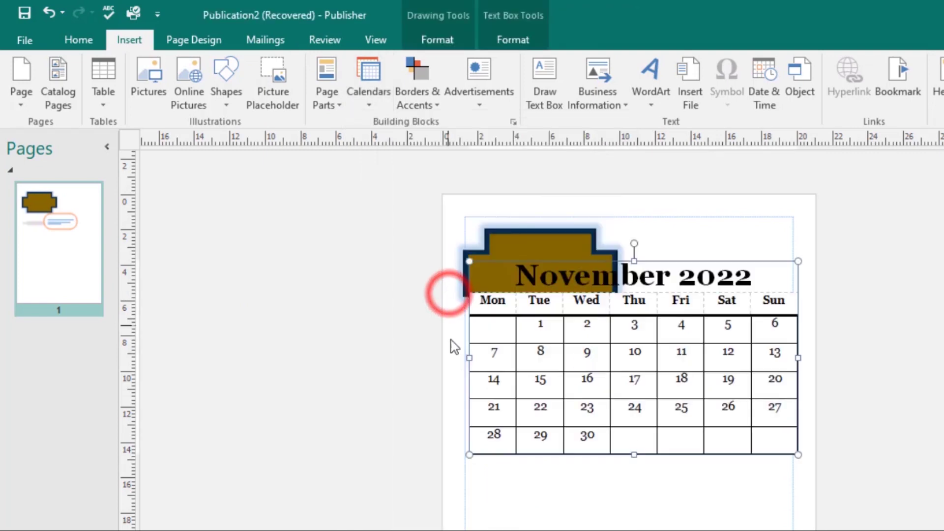
left_click_drag(467, 260, 581, 344)
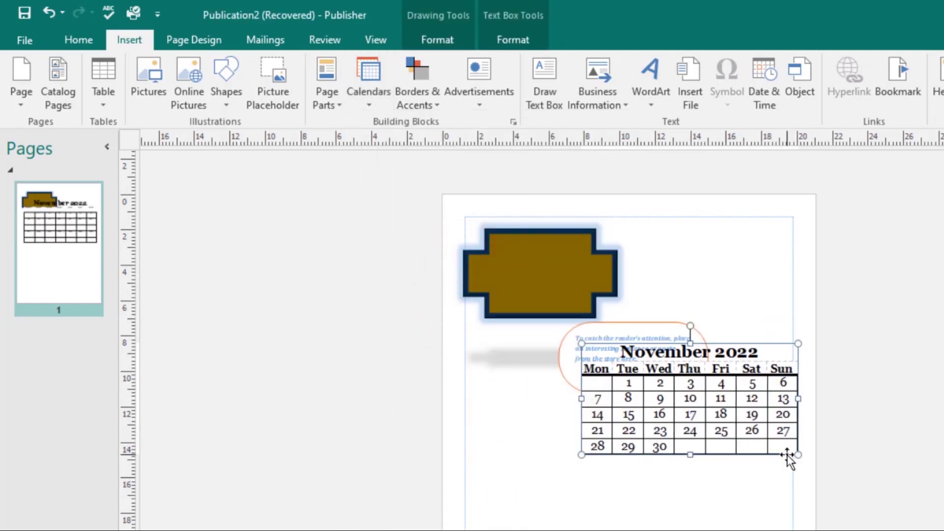
left_click_drag(798, 456, 782, 421)
left_click(740, 400)
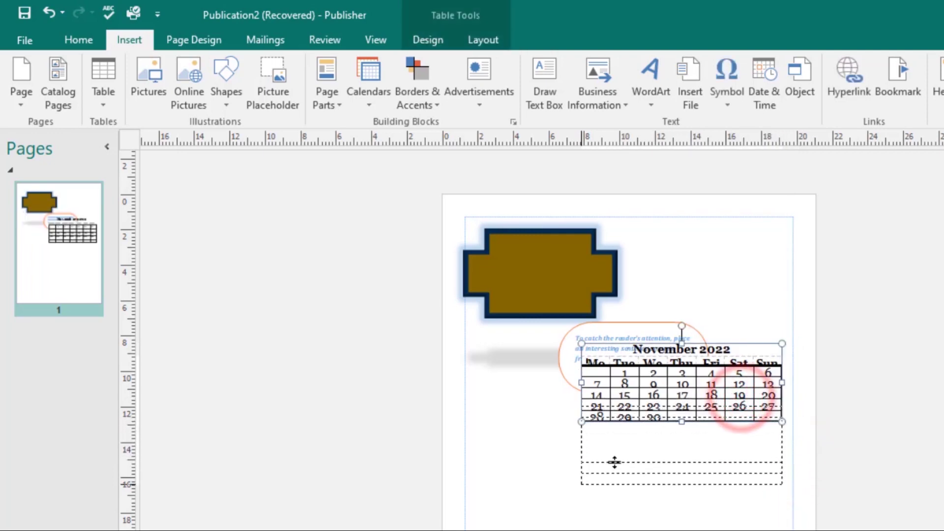
left_click_drag(615, 462, 613, 464)
left_click_drag(683, 488, 682, 421)
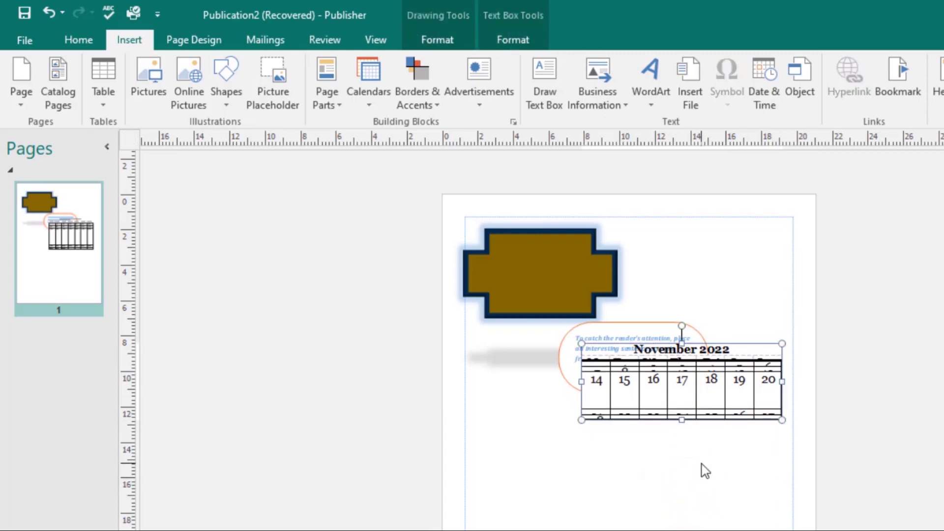
key("ctrl+z")
key("ctrl+z")
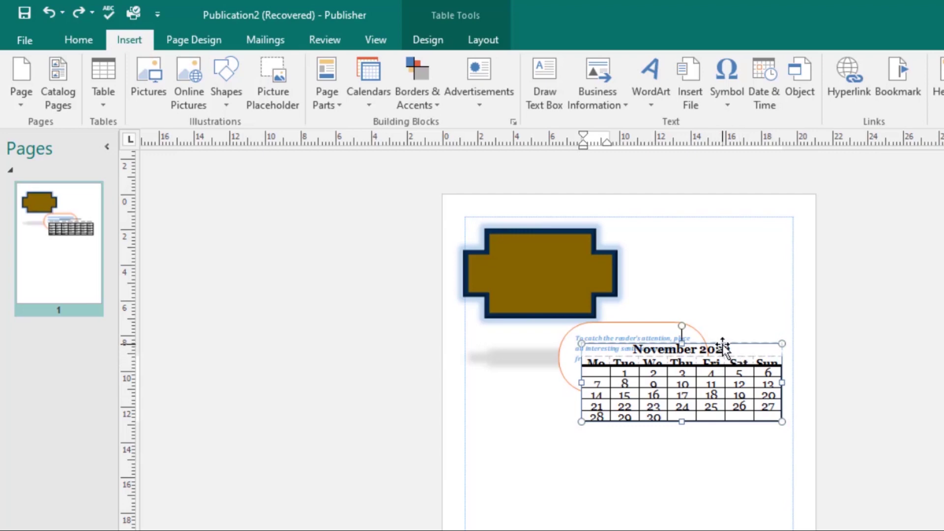
Place the calendar in the lower-left of the page, below the pull quote.
left_click_drag(723, 345, 614, 421)
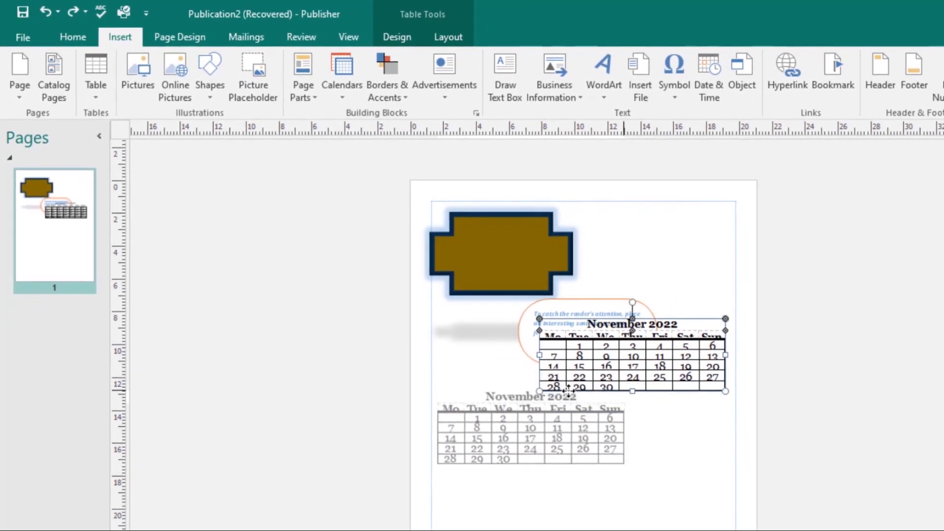
left_click_drag(569, 390, 568, 391)
left_click(687, 449)
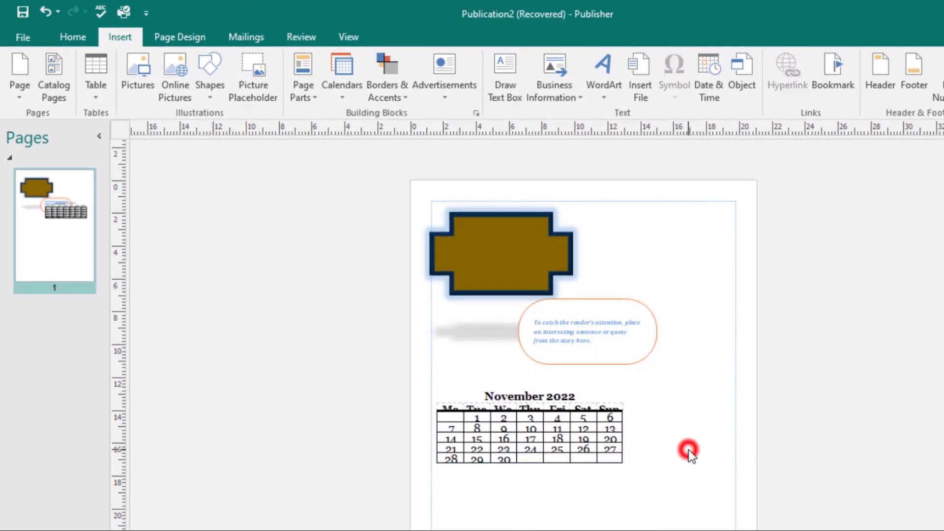
left_click(582, 412)
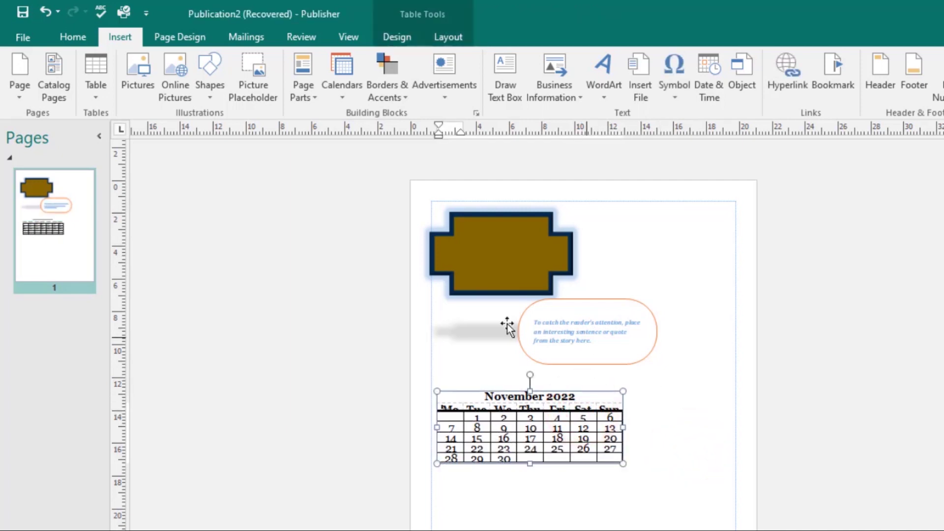
Insert the FREE OFFER advertisement badge and place it below the November 2022 calendar.
left_click(445, 98)
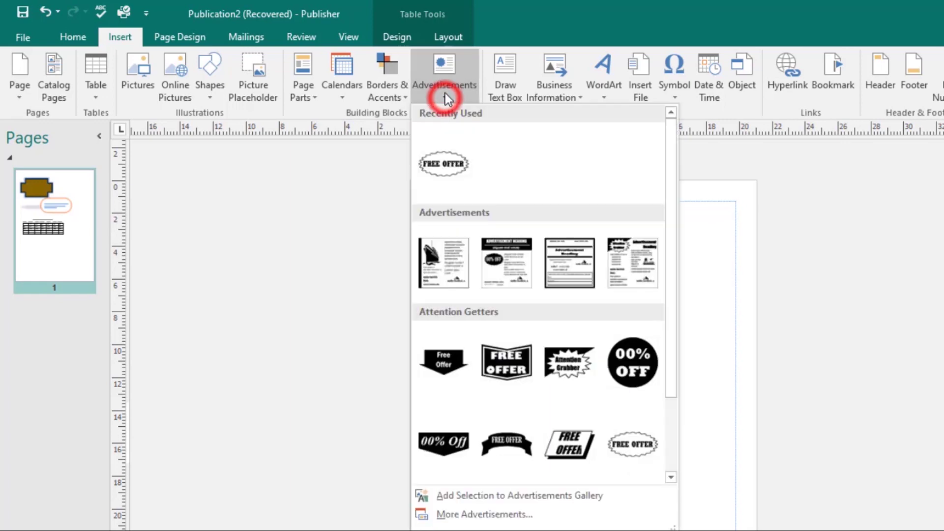
left_click(446, 162)
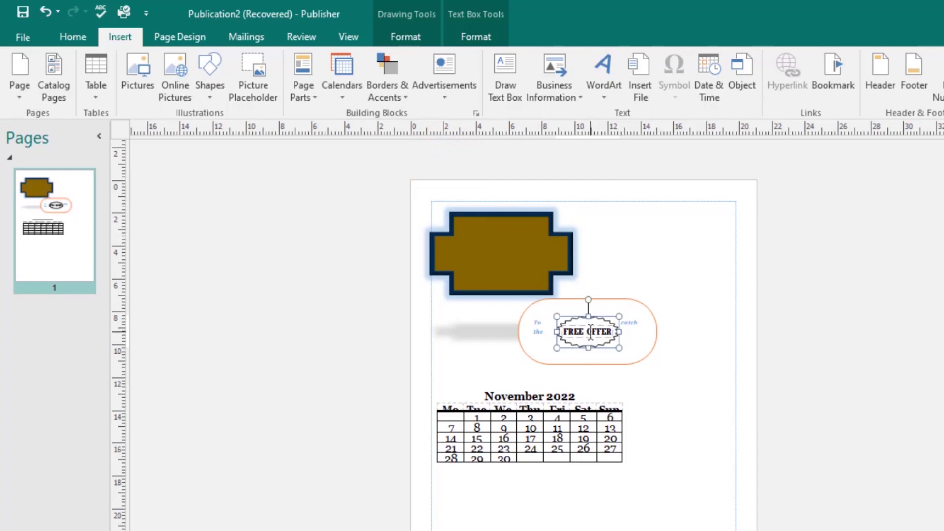
left_click_drag(604, 340, 583, 511)
left_click_drag(535, 471, 552, 475)
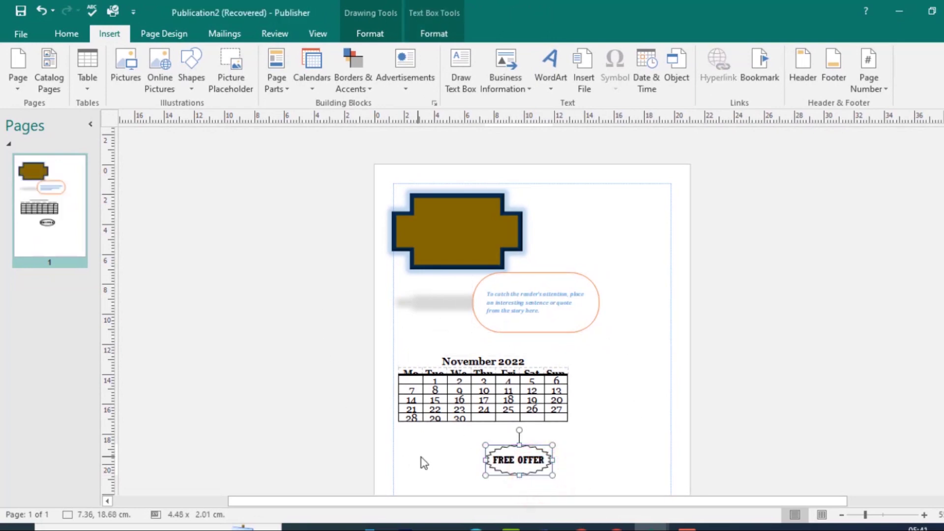
left_click(627, 332)
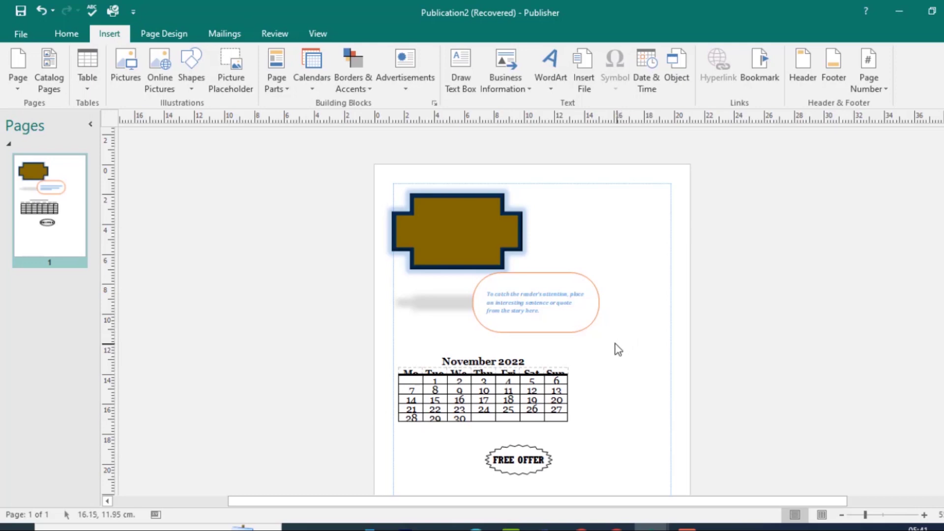
Select the pull-quote callout, November calendar and FREE OFFER badge together.
left_click(530, 314)
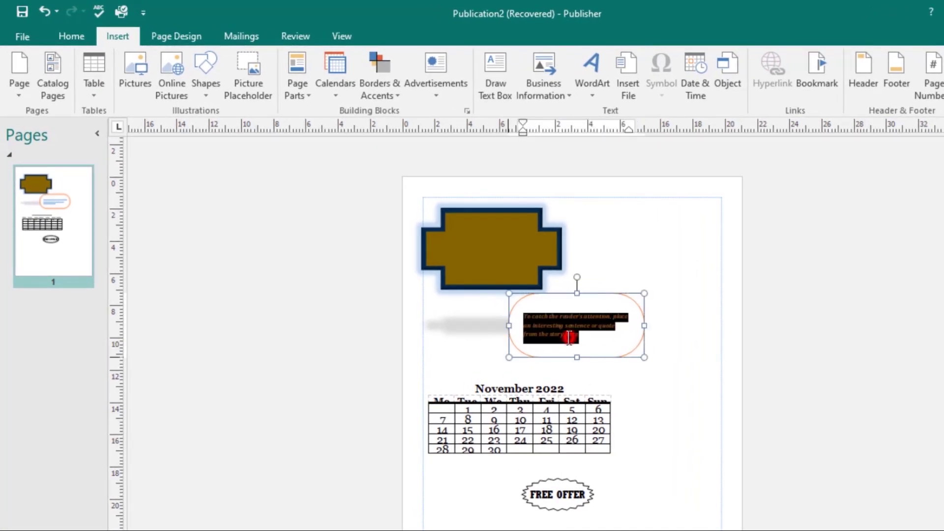
left_click(568, 337)
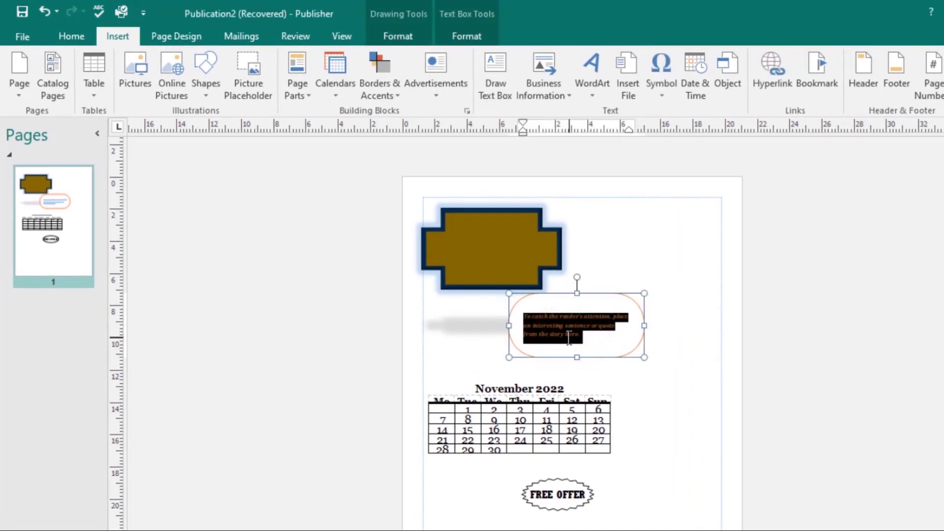
left_click(523, 417, "shift")
left_click(568, 493, "shift")
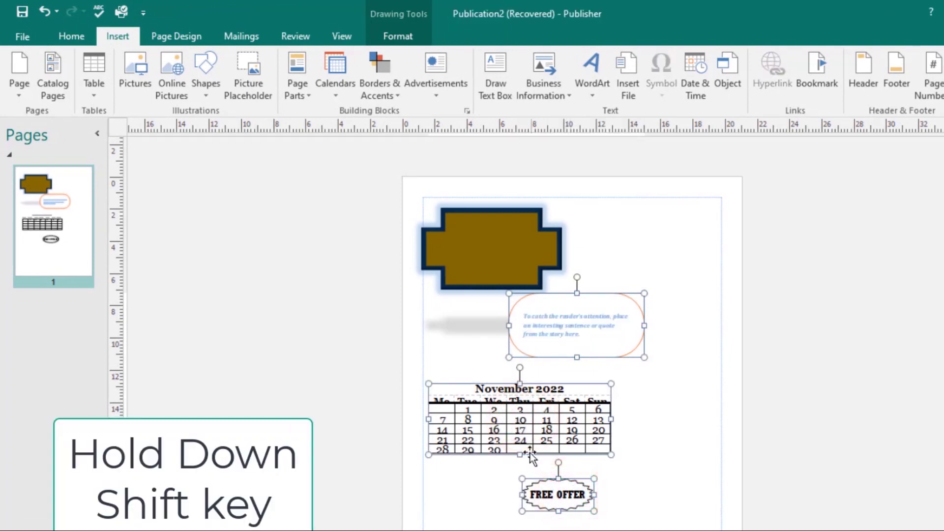
Align the three selected objects left, then centre, and finally right.
left_click(398, 36)
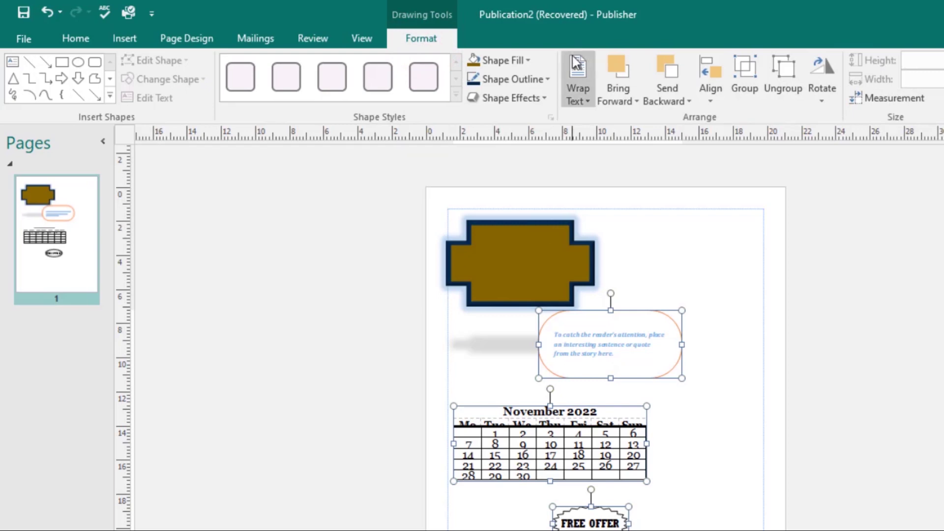
left_click(710, 96)
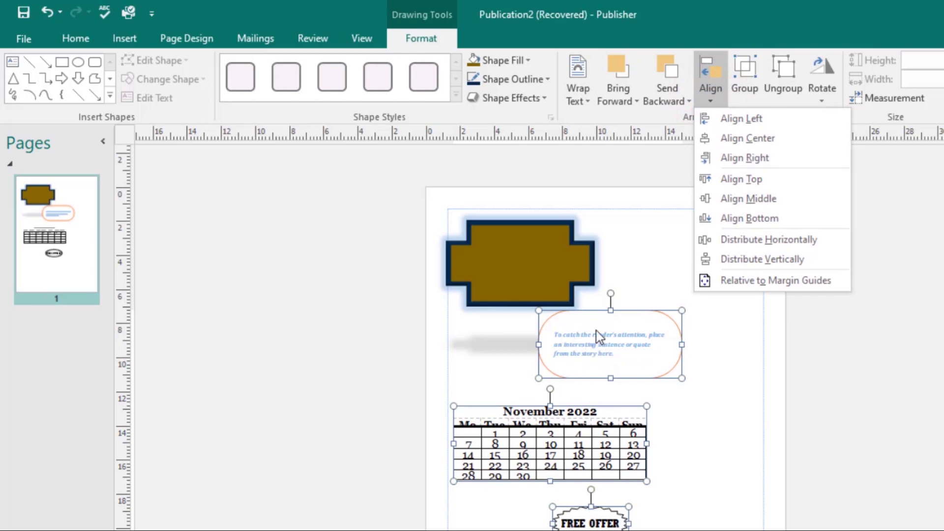
left_click(730, 119)
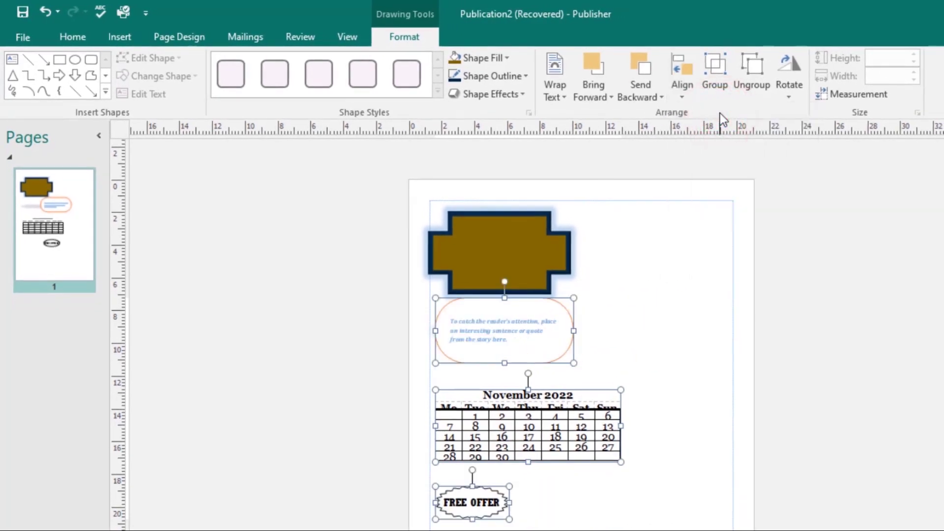
left_click(678, 97)
left_click(688, 131)
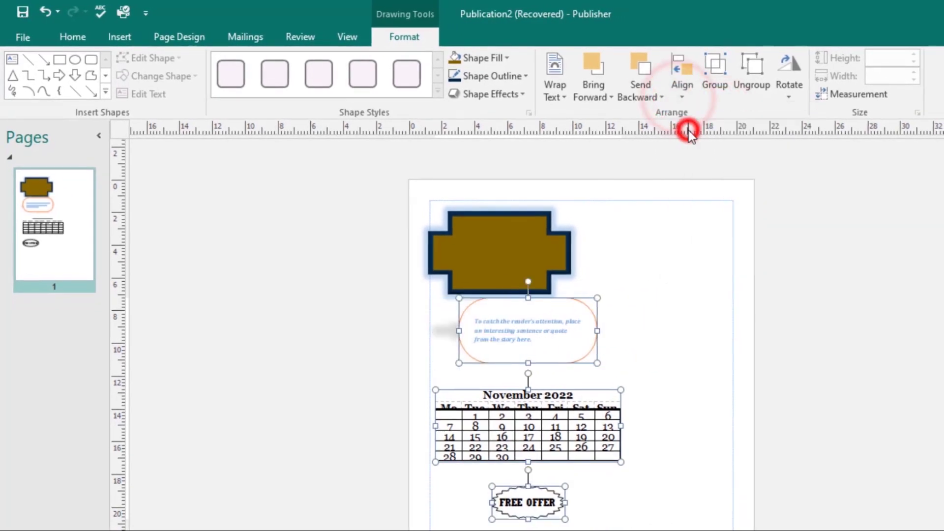
left_click(686, 99)
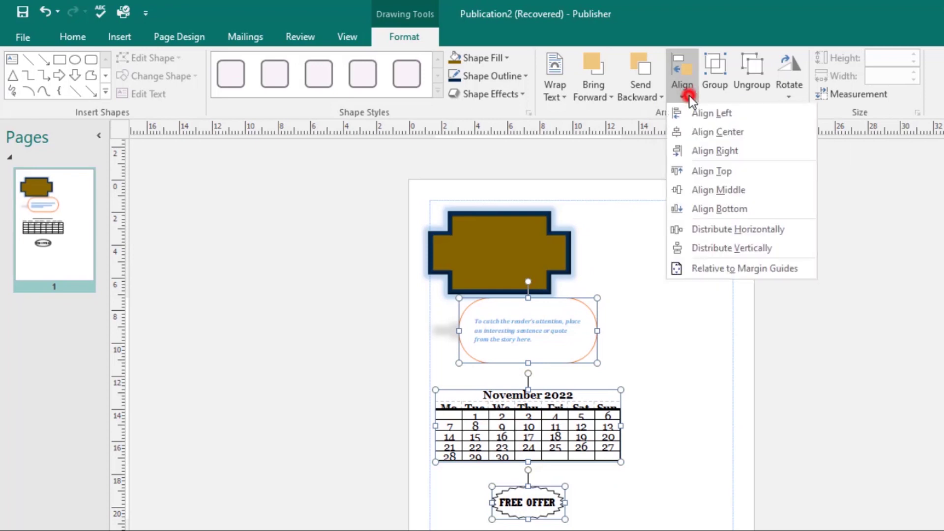
left_click(698, 146)
left_click(638, 327)
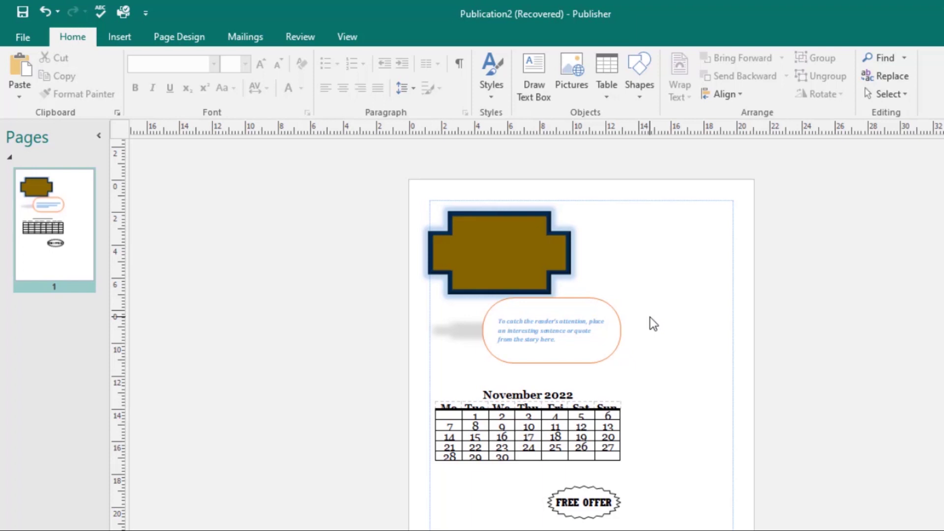
Group the brown plaque, pull-quote callout and November calendar into one 11.62 × 15.14 cm object.
triple_click(541, 341)
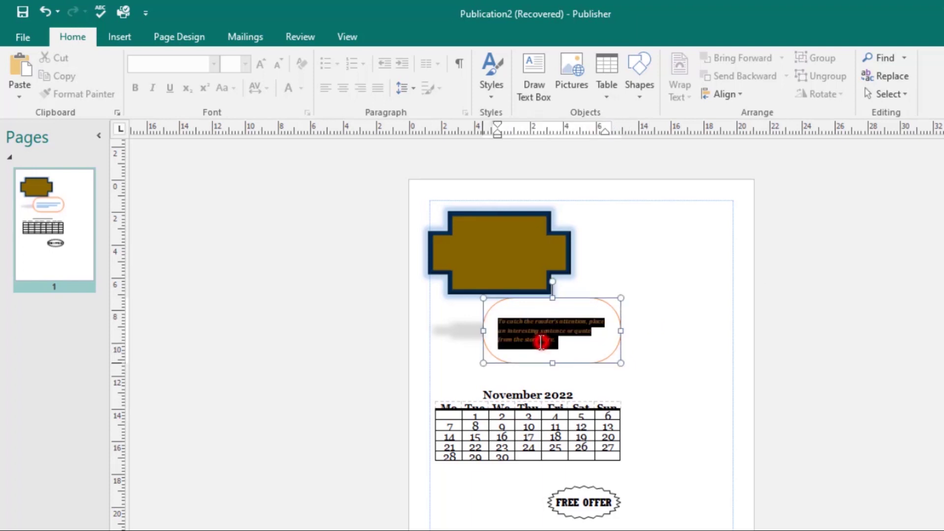
left_click(619, 235)
left_click(475, 250)
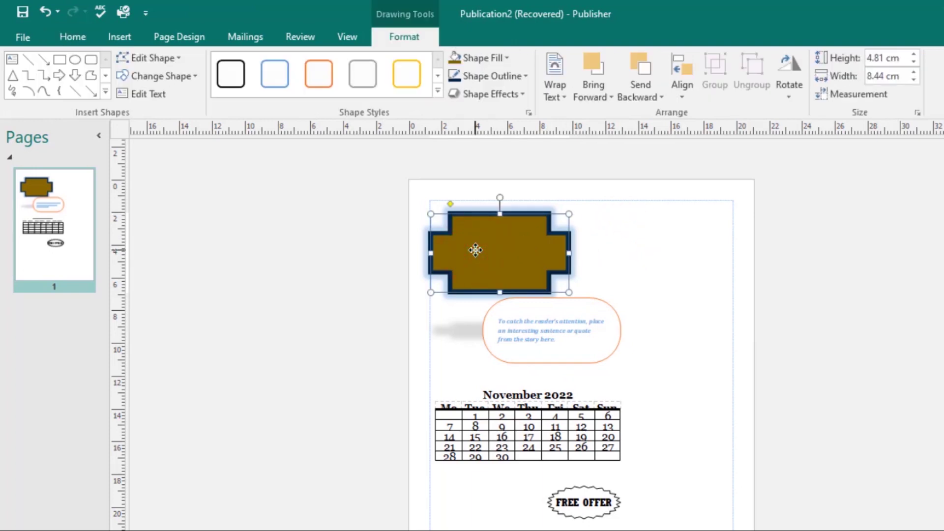
left_click(563, 341, "shift")
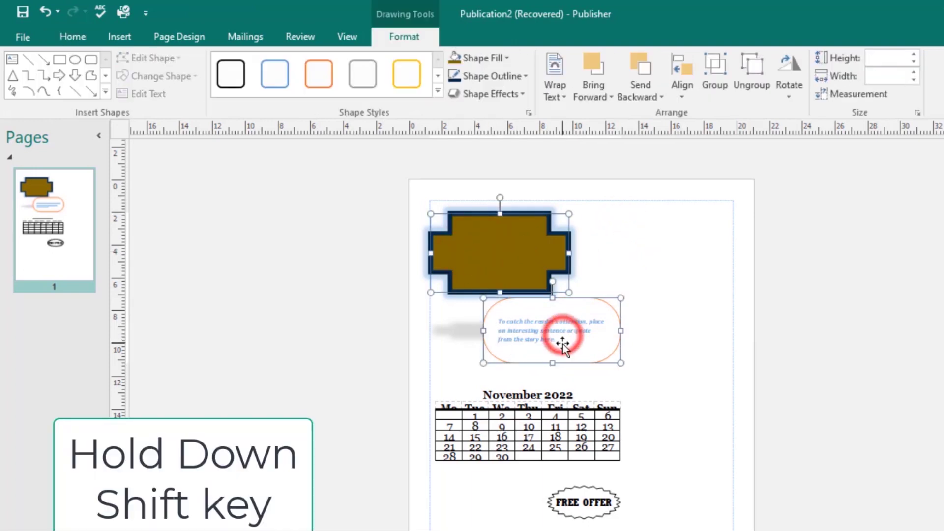
left_click(576, 427, "shift")
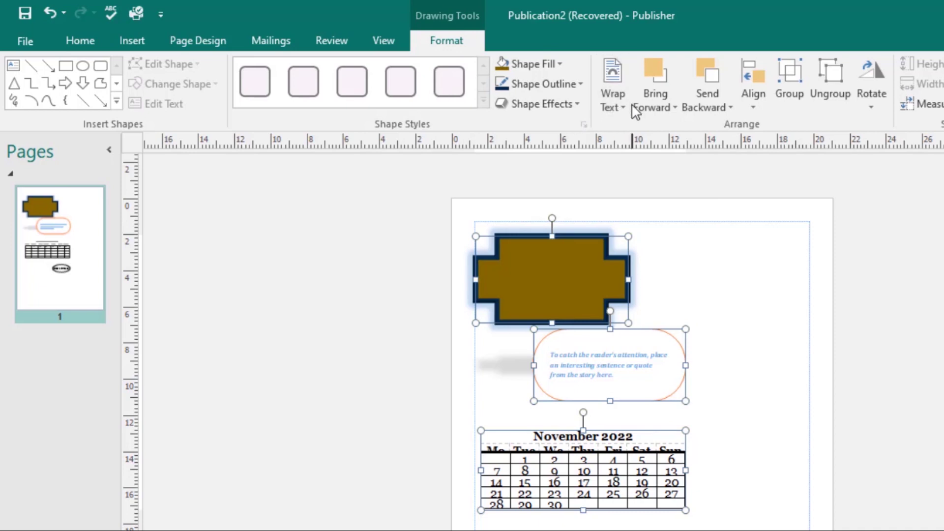
left_click(787, 76)
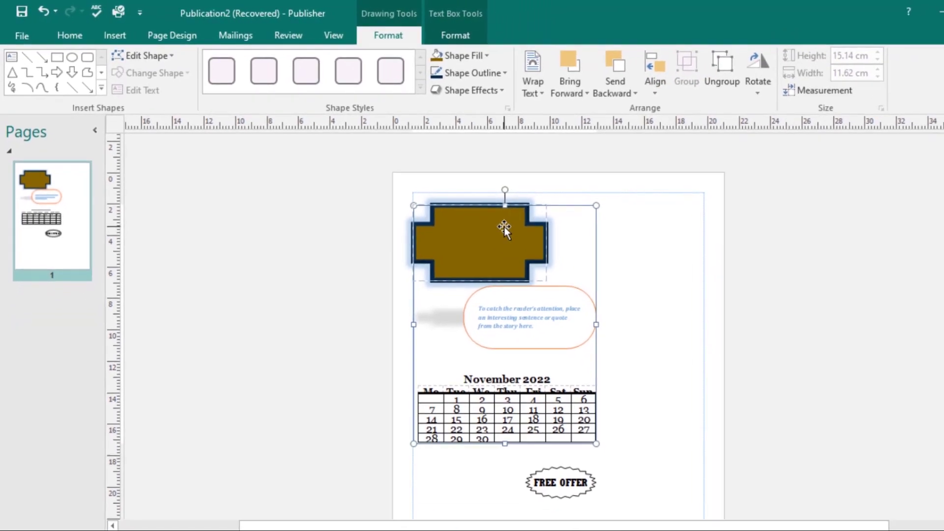
Move the group up slightly and resize it to about 8.91 cm wide by 12.98 cm tall.
left_click(556, 213)
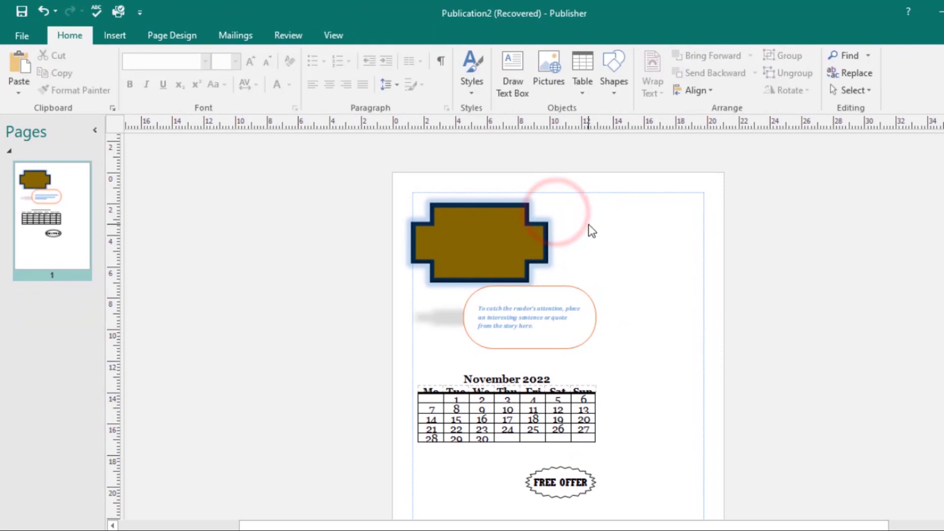
left_click(511, 238)
mouse_move(511, 237)
left_mouse_down()
mouse_move(614, 247)
mouse_move(514, 222)
left_mouse_up()
left_click_drag(421, 192, 489, 289)
left_click_drag(605, 289, 569, 323)
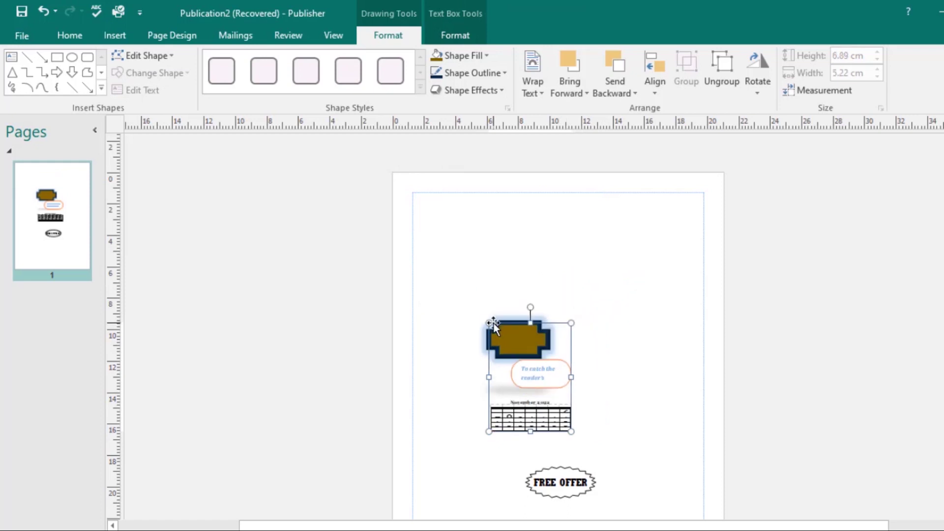
left_click_drag(490, 322, 478, 255)
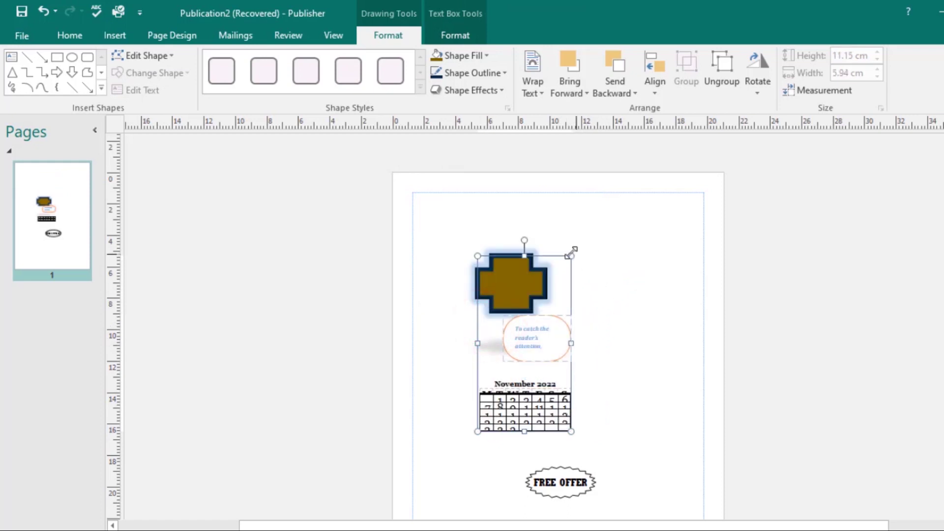
left_click_drag(582, 253, 617, 227)
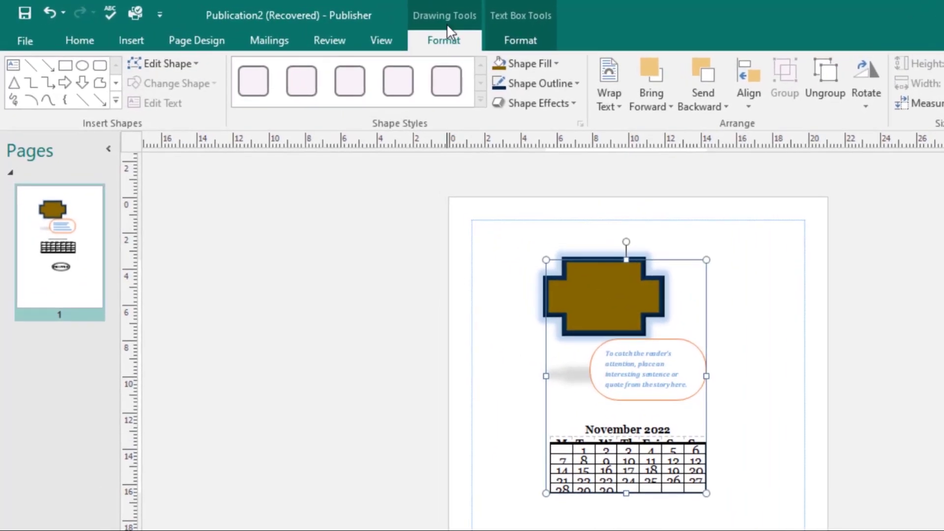
Ungroup the objects and move the brown plaque to the page's upper right.
left_click(825, 81)
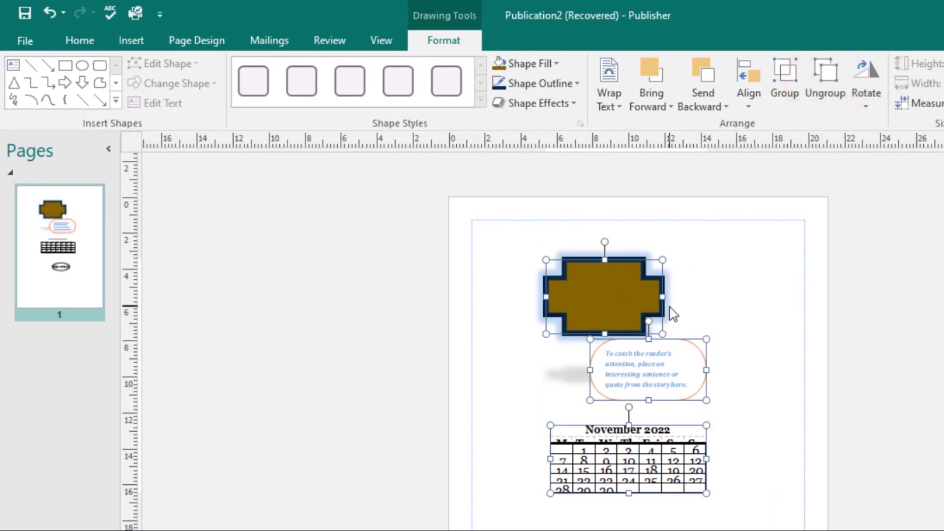
left_click(702, 285)
left_click(617, 305)
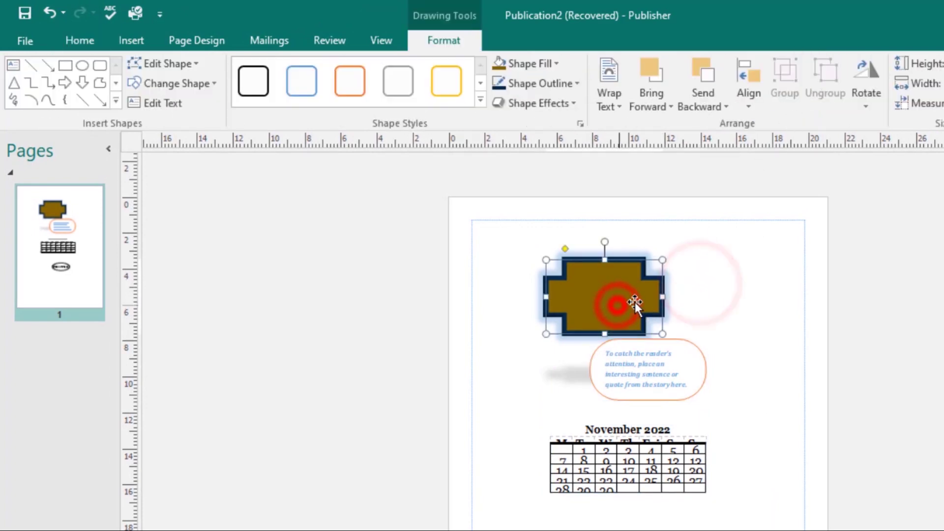
left_click_drag(649, 285, 764, 271)
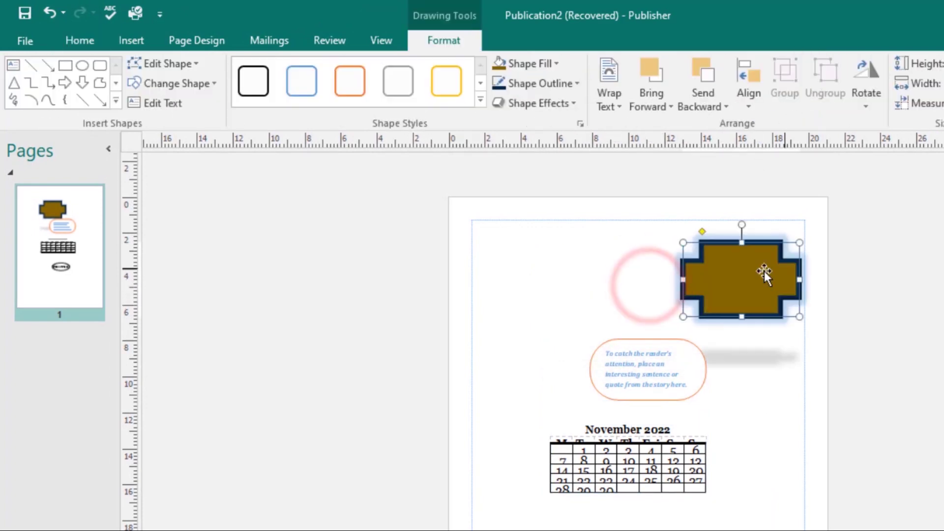
Shift the pull-quote box to the left side of the page, then select the FREE OFFER badge and the calendar.
left_click(667, 365)
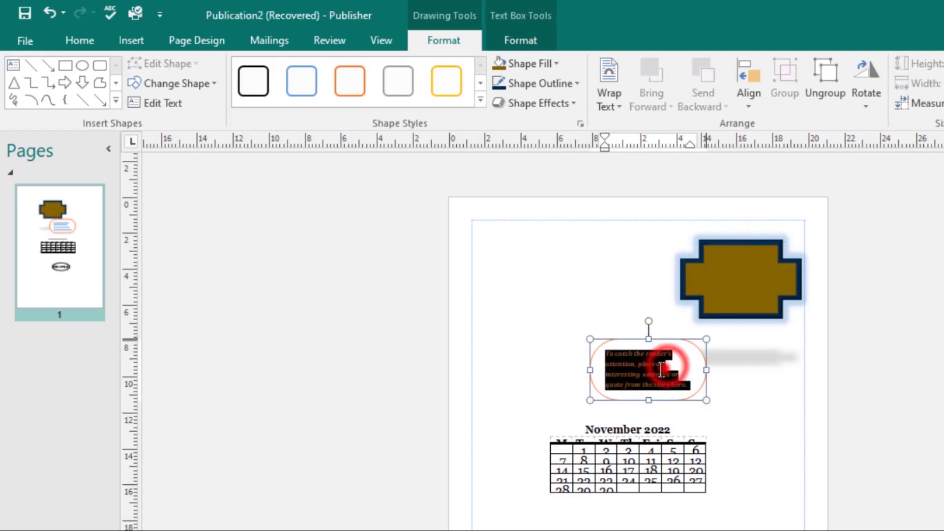
left_click(603, 343)
left_click_drag(622, 341, 526, 307)
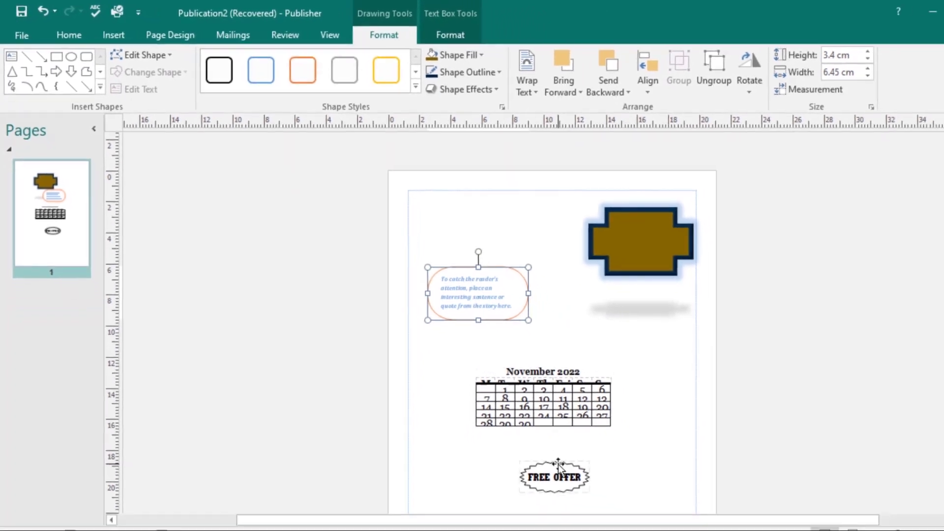
left_click(552, 470)
left_click(539, 376)
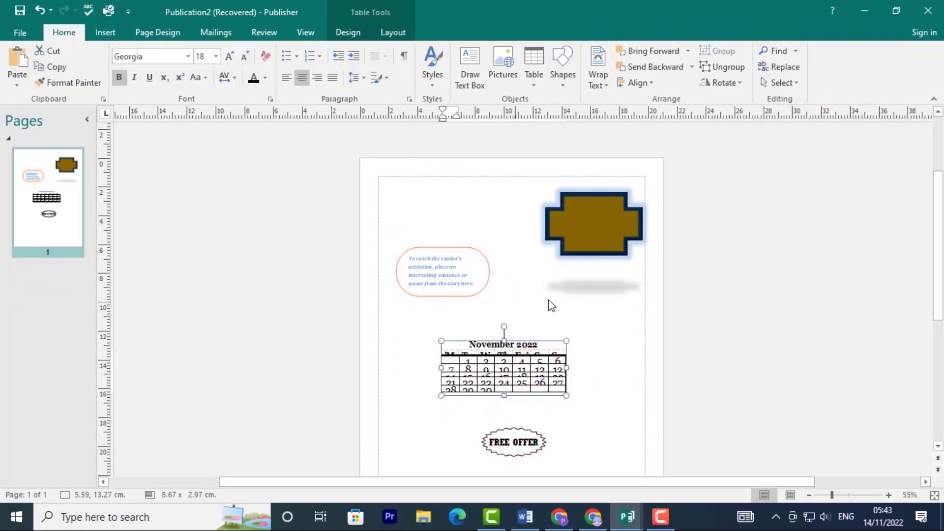